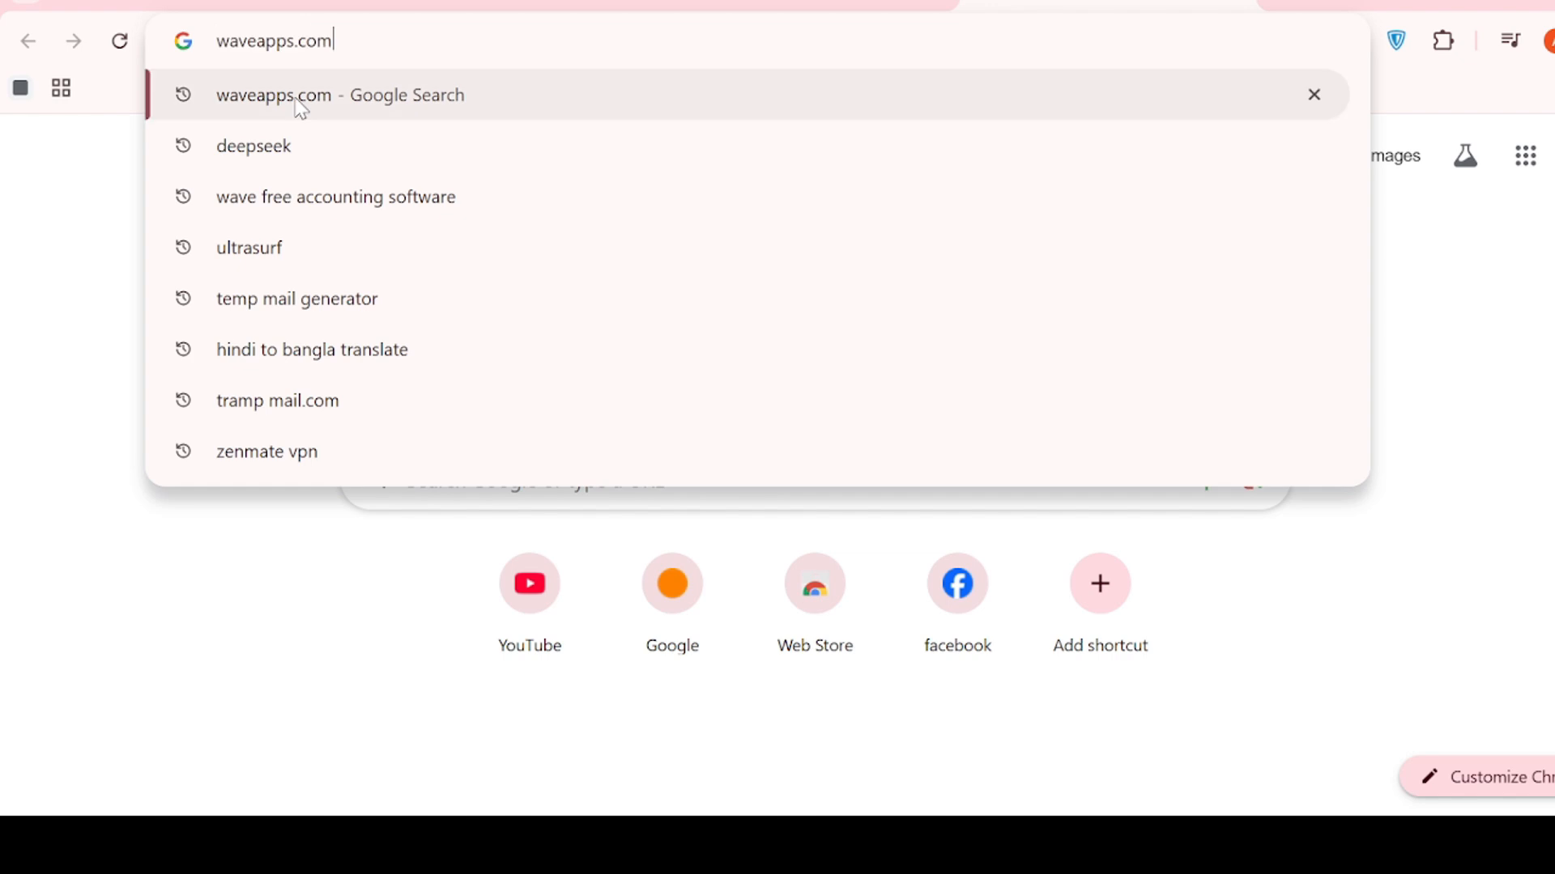
- Search Google for waveapps.com and follow the Wave result's Sign in link
{"action": "key", "text": "Return"}
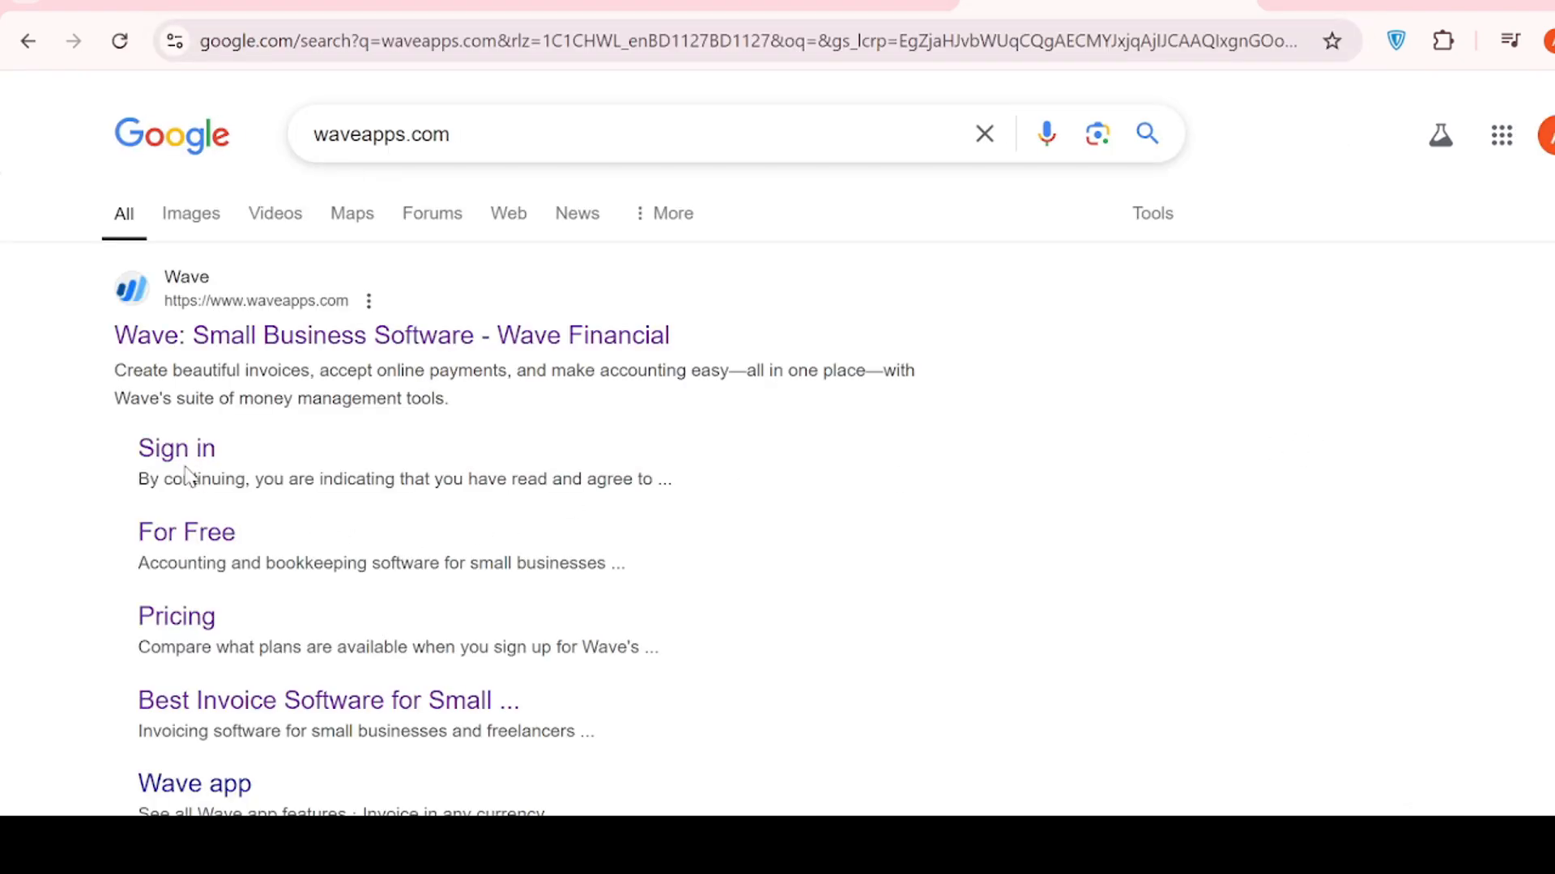
{"action": "left_click", "coordinate": [179, 450]}
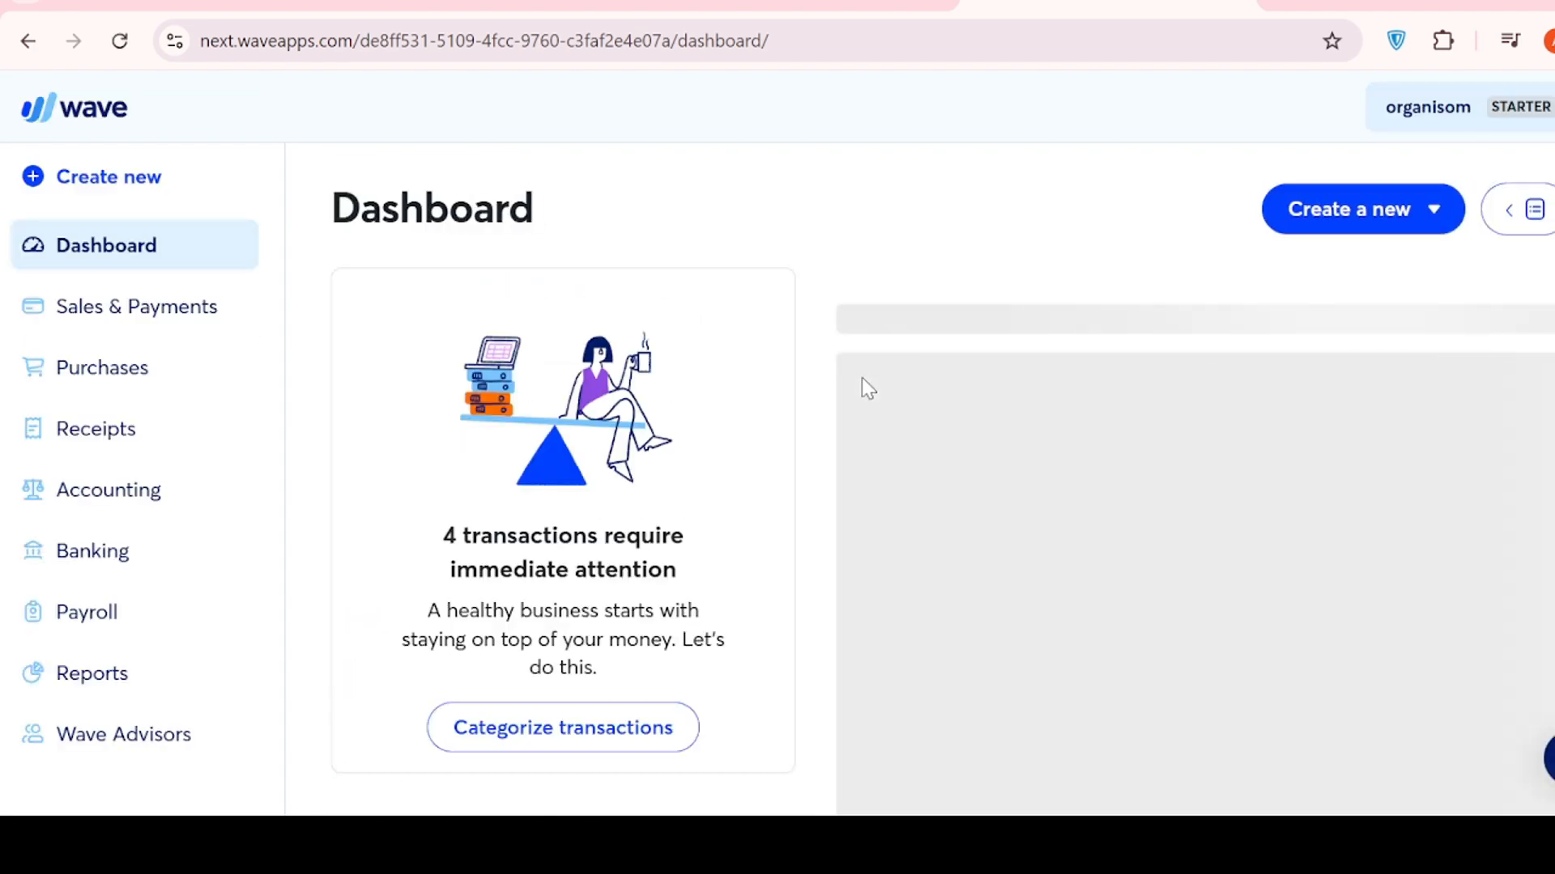
- Open the Create new menu from the Wave dashboard's left sidebar
{"action": "scroll", "coordinate": [538, 391], "scroll_direction": "down", "scroll_amount": 3}
{"action": "scroll", "coordinate": [537, 391], "scroll_direction": "up", "scroll_amount": 3}
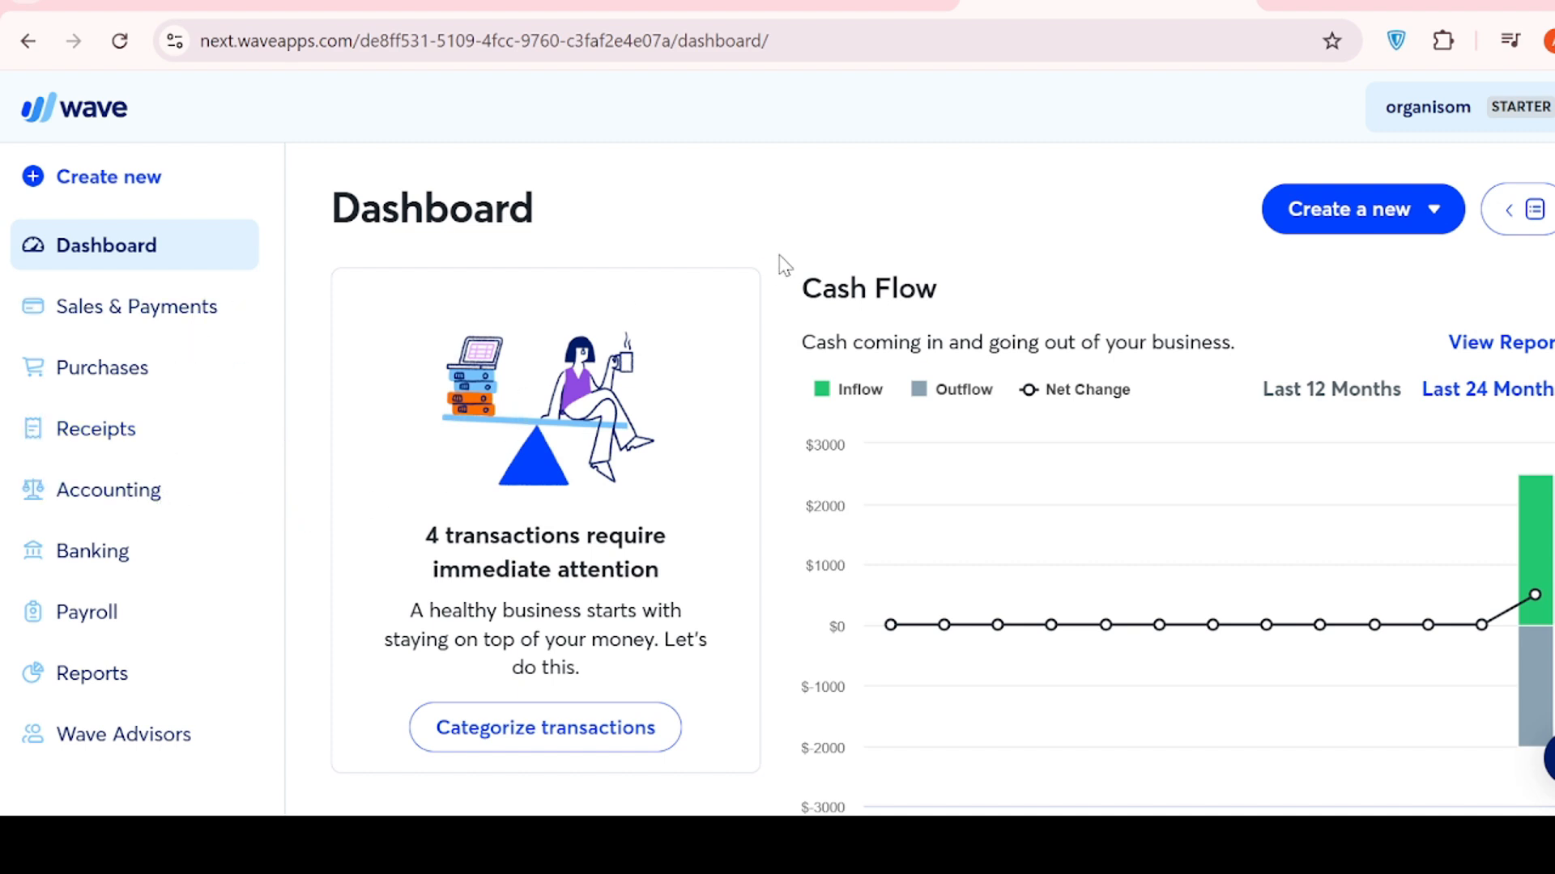
{"action": "left_click", "coordinate": [154, 176]}
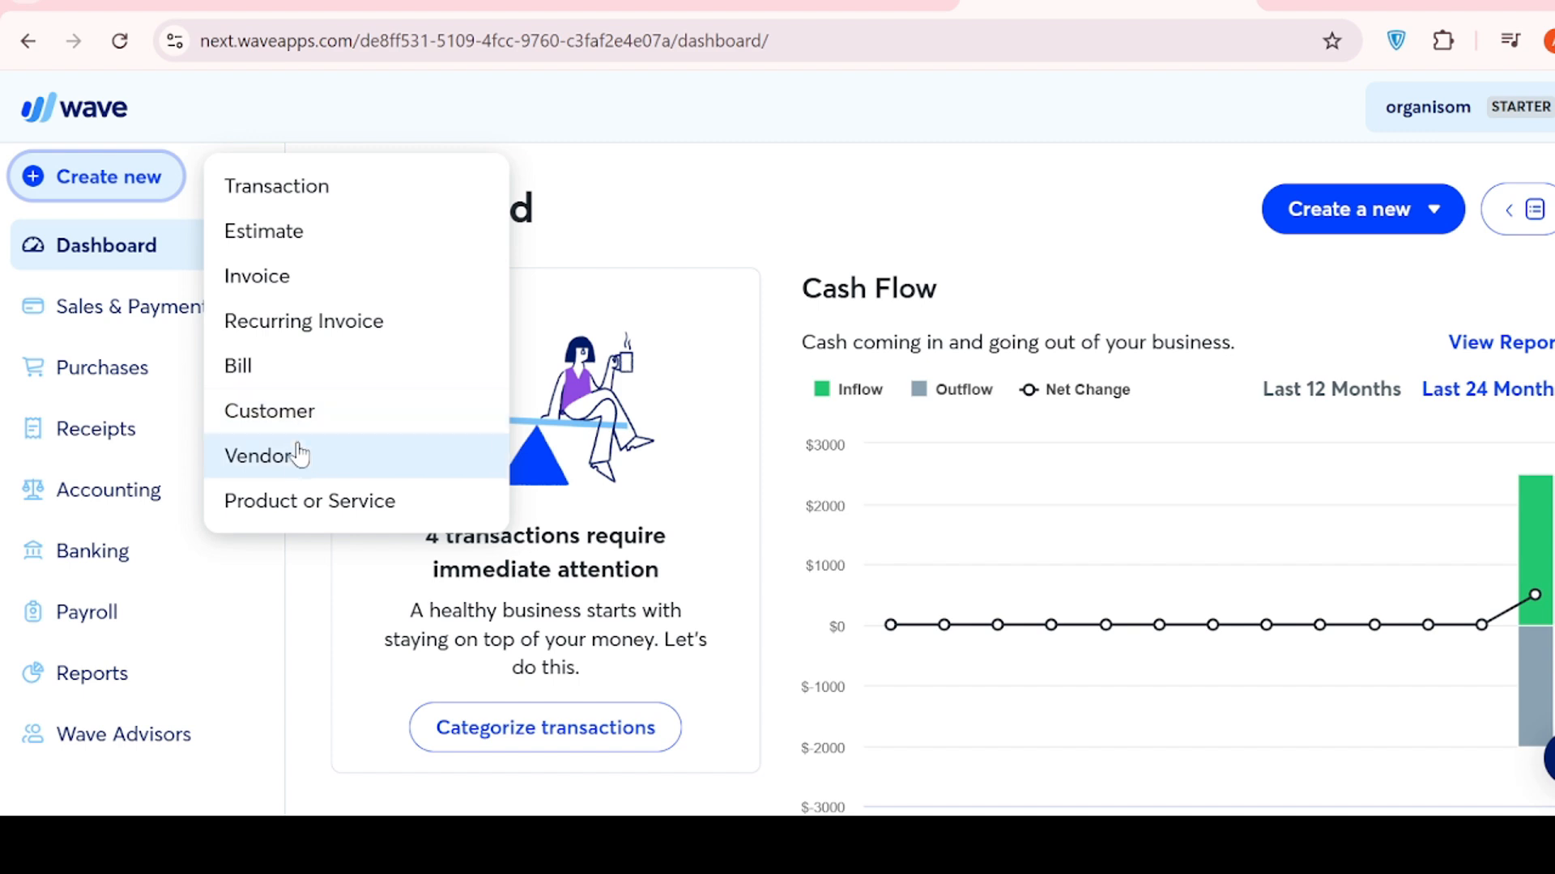
{"action": "left_click", "coordinate": [374, 192]}
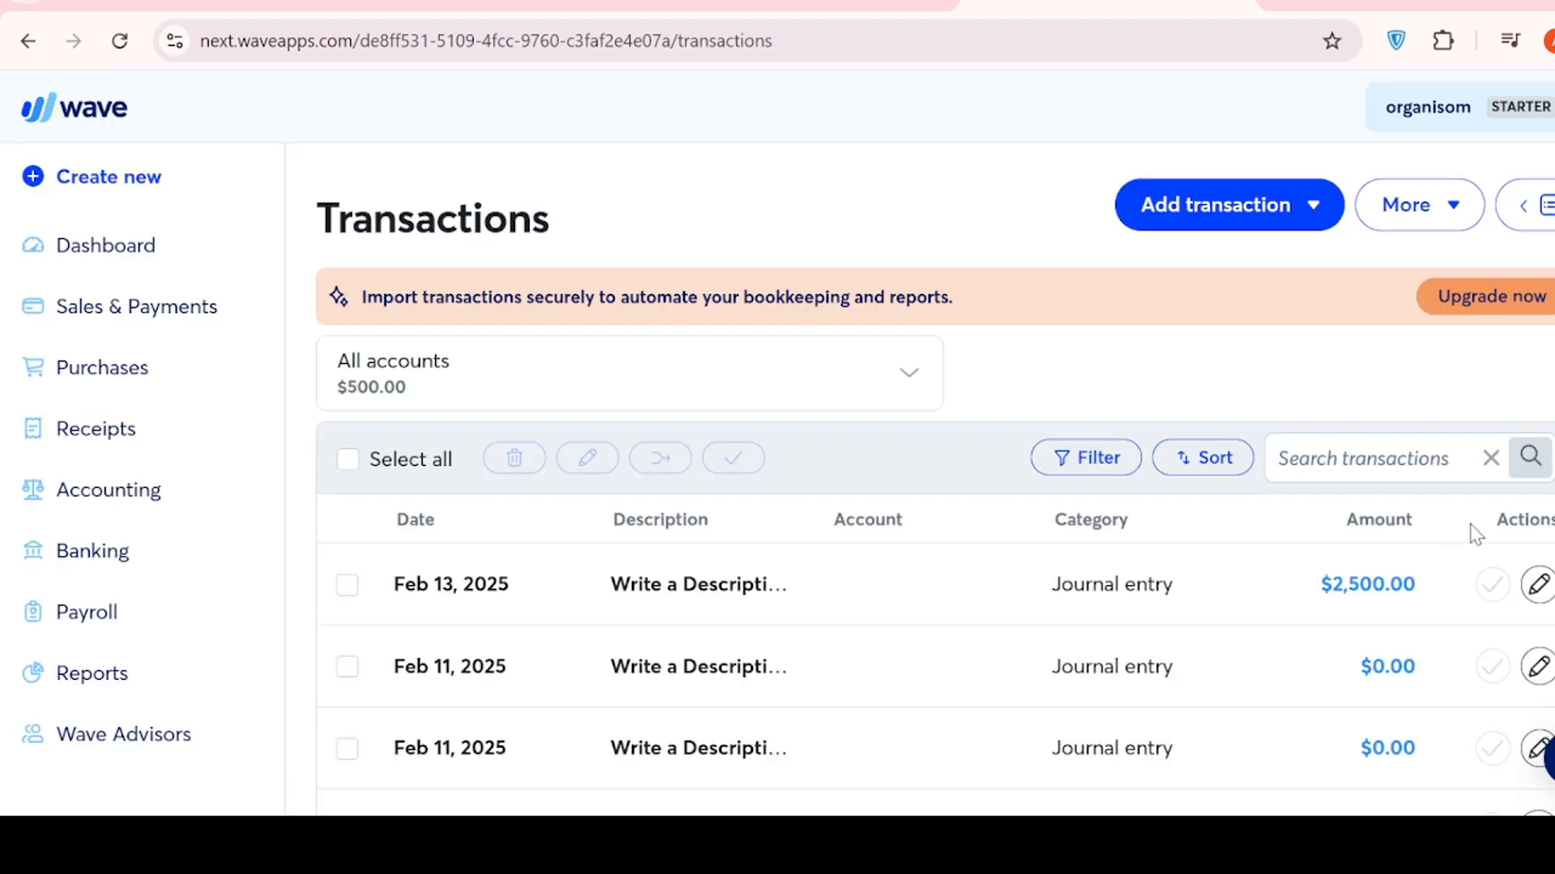
{"action": "scroll", "coordinate": [1022, 490], "scroll_direction": "down", "scroll_amount": 2}
{"action": "scroll", "coordinate": [1022, 490], "scroll_direction": "up", "scroll_amount": 2}
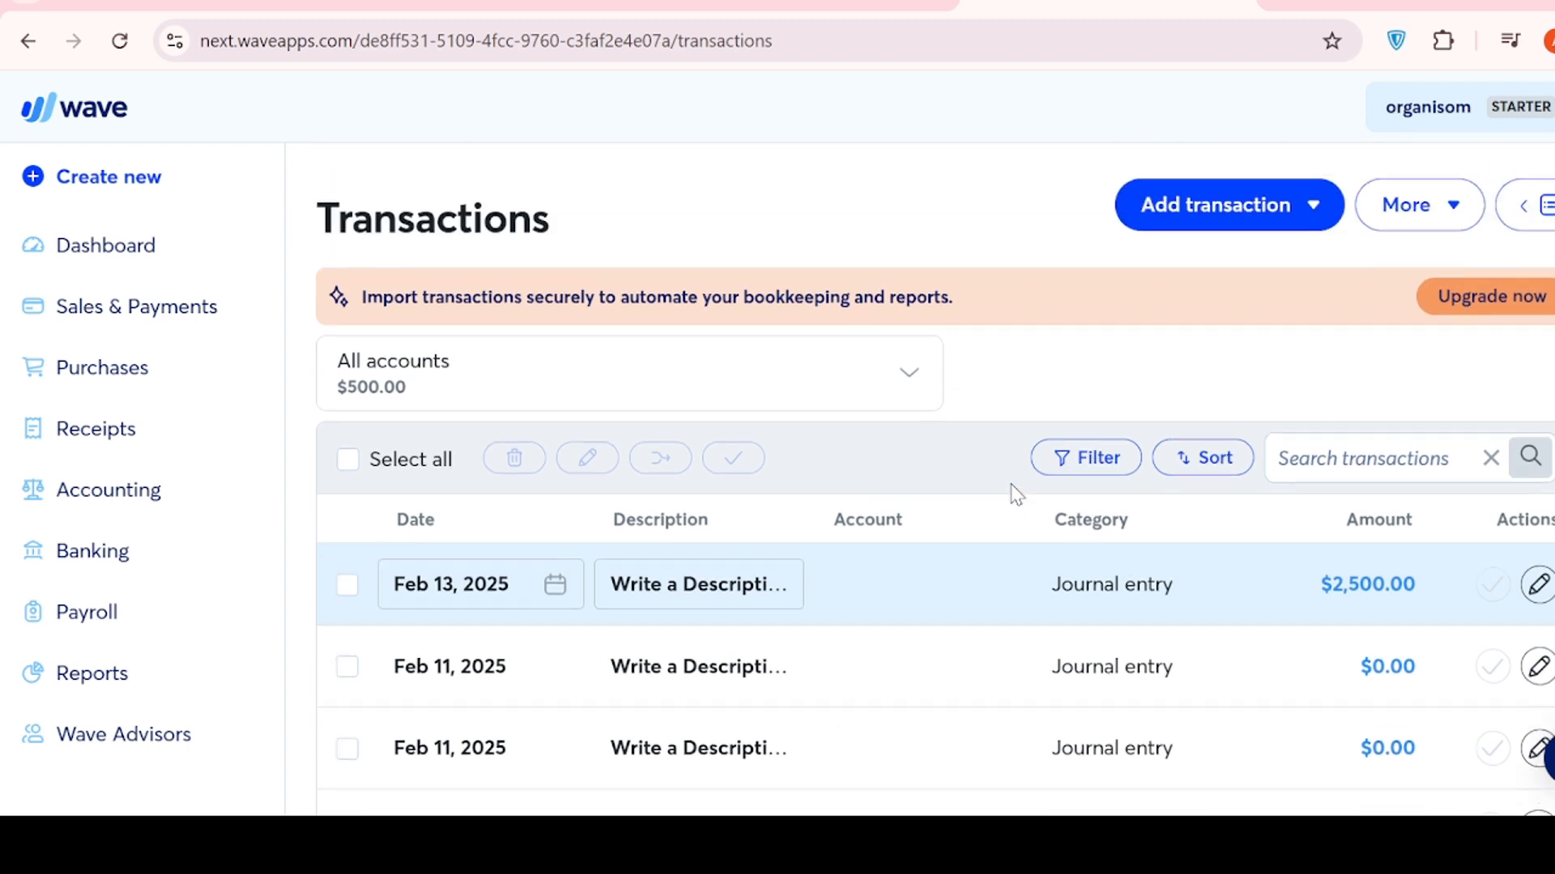
{"action": "left_click", "coordinate": [123, 495]}
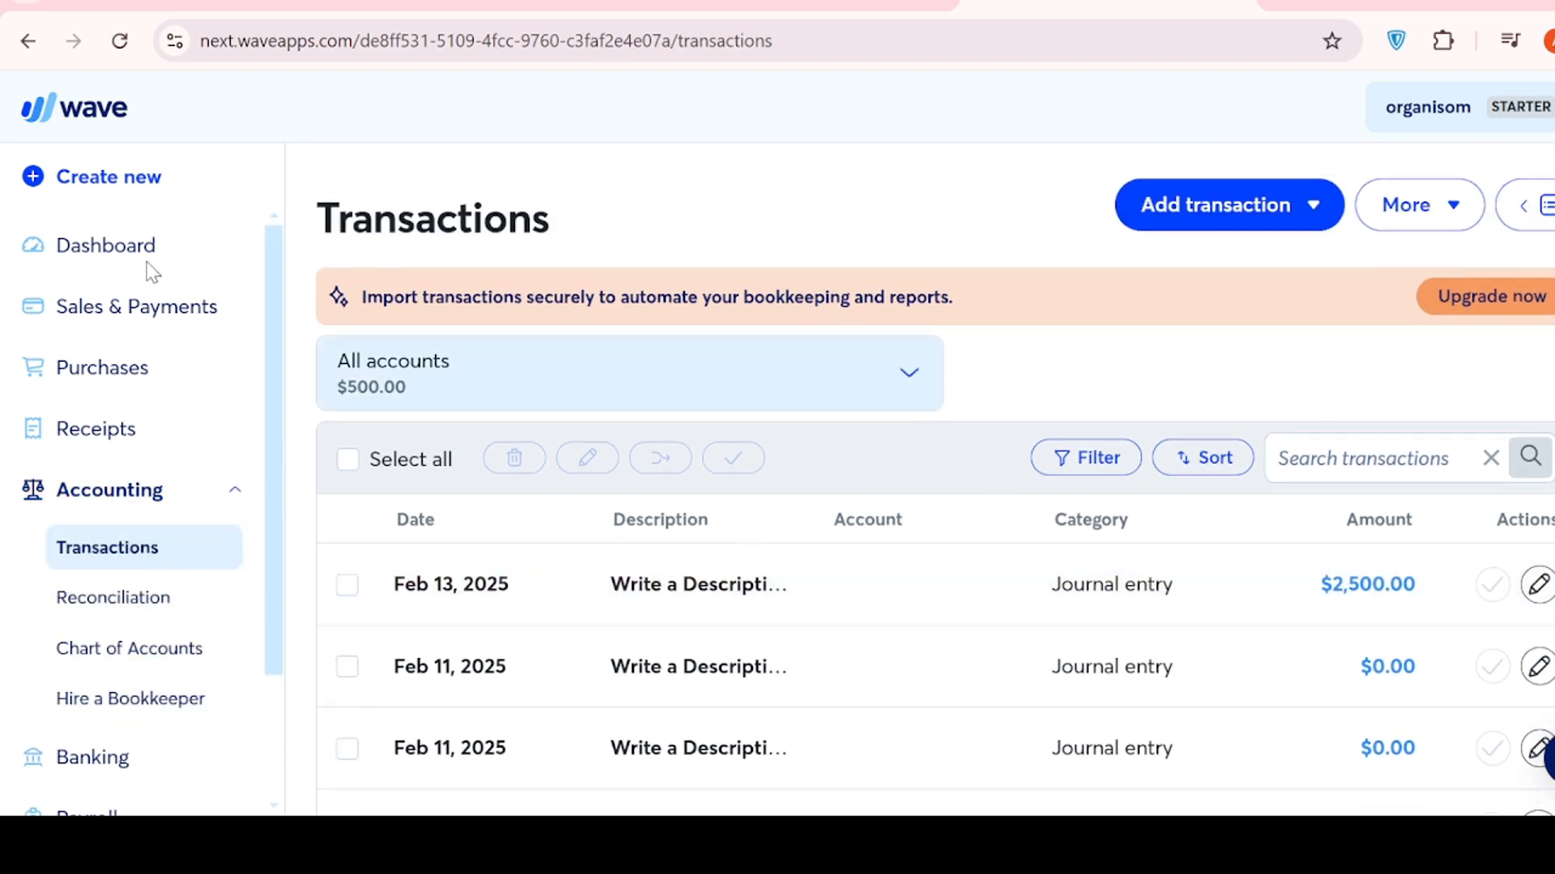
{"action": "left_click", "coordinate": [28, 42]}
{"action": "left_click", "coordinate": [114, 183]}
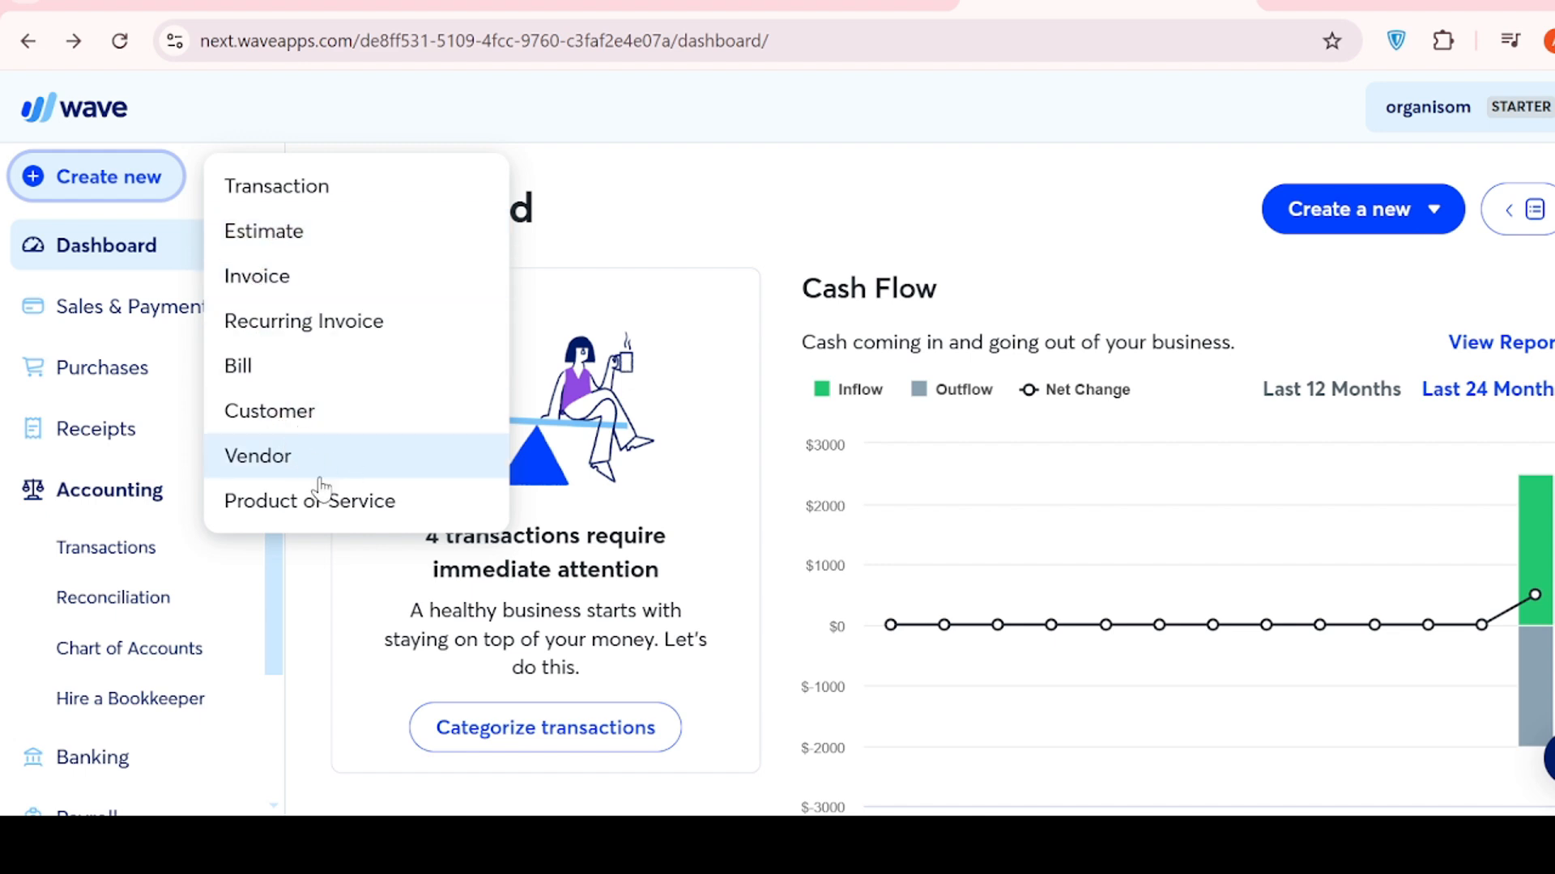
- Start a new customer from Create new and enter the customer name
{"action": "left_click", "coordinate": [330, 423]}
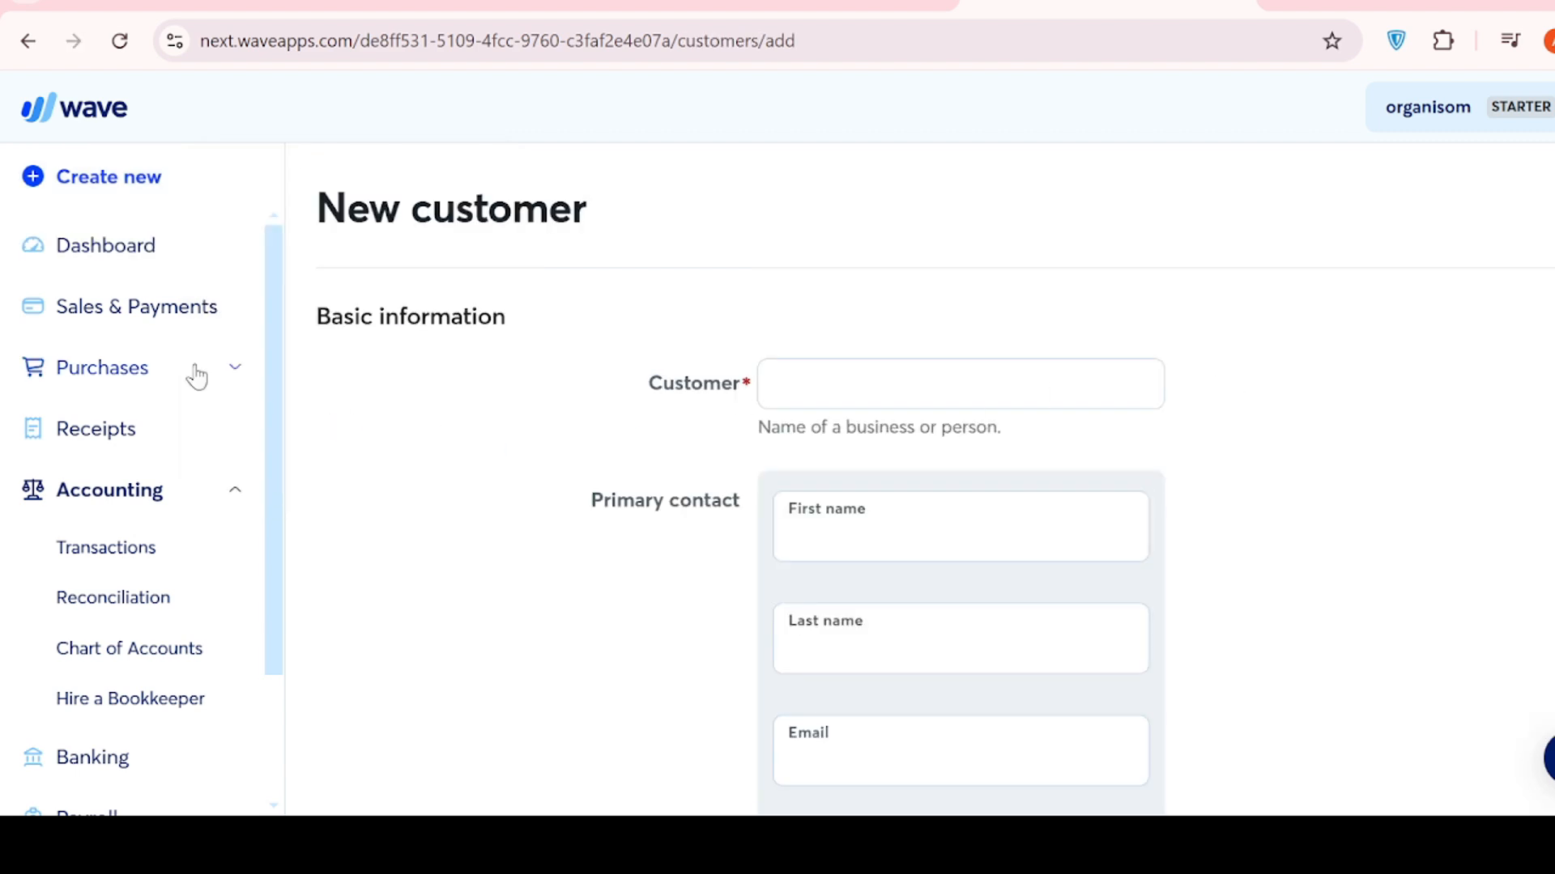
{"action": "left_click", "coordinate": [798, 393]}
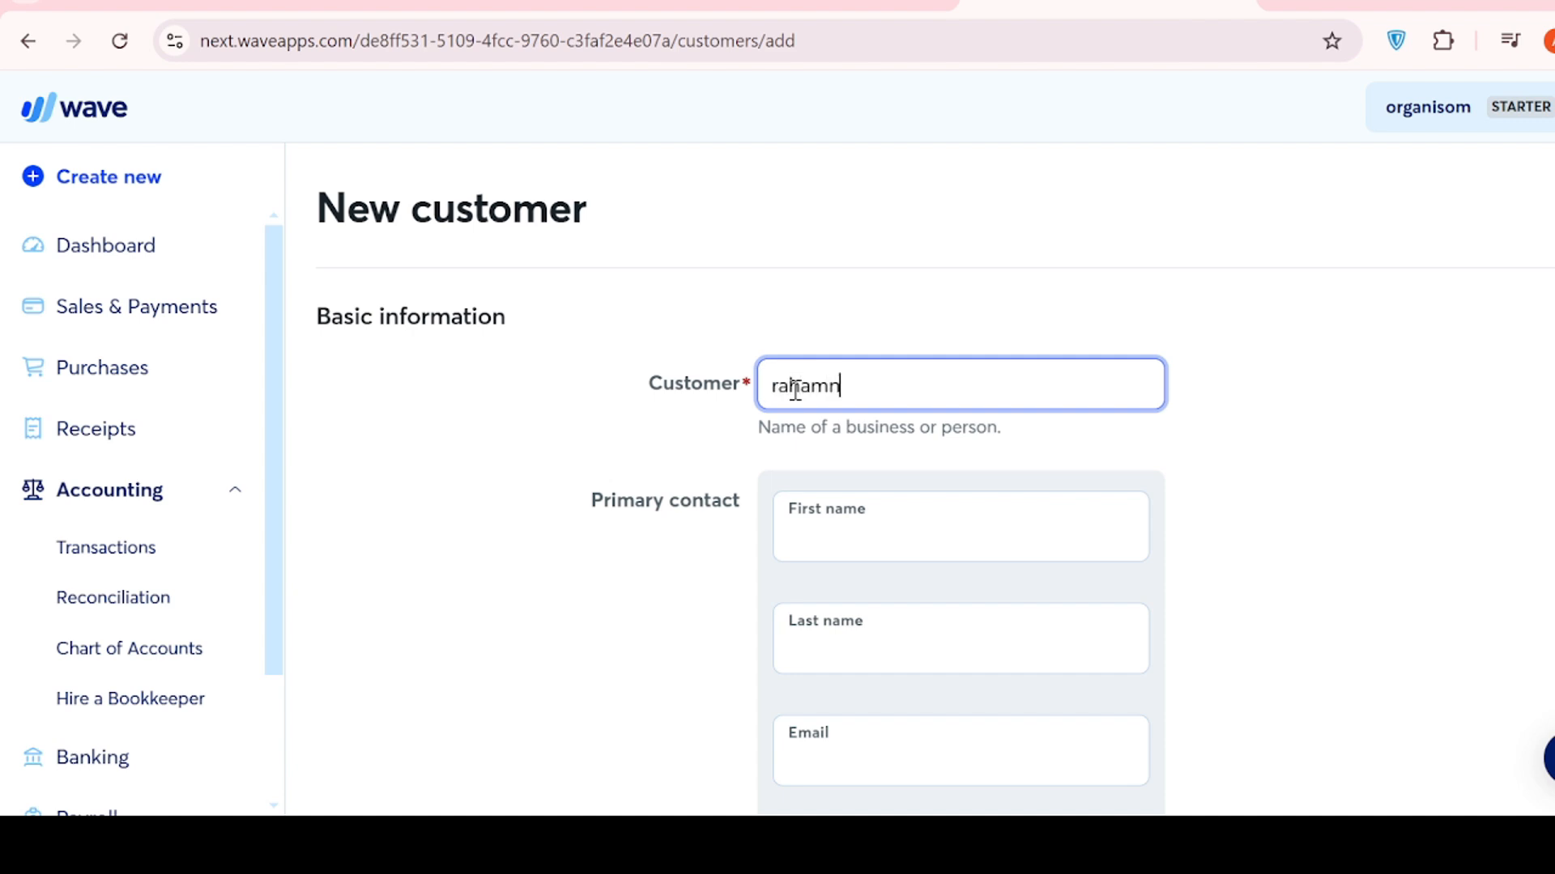
{"action": "left_click", "coordinate": [881, 517]}
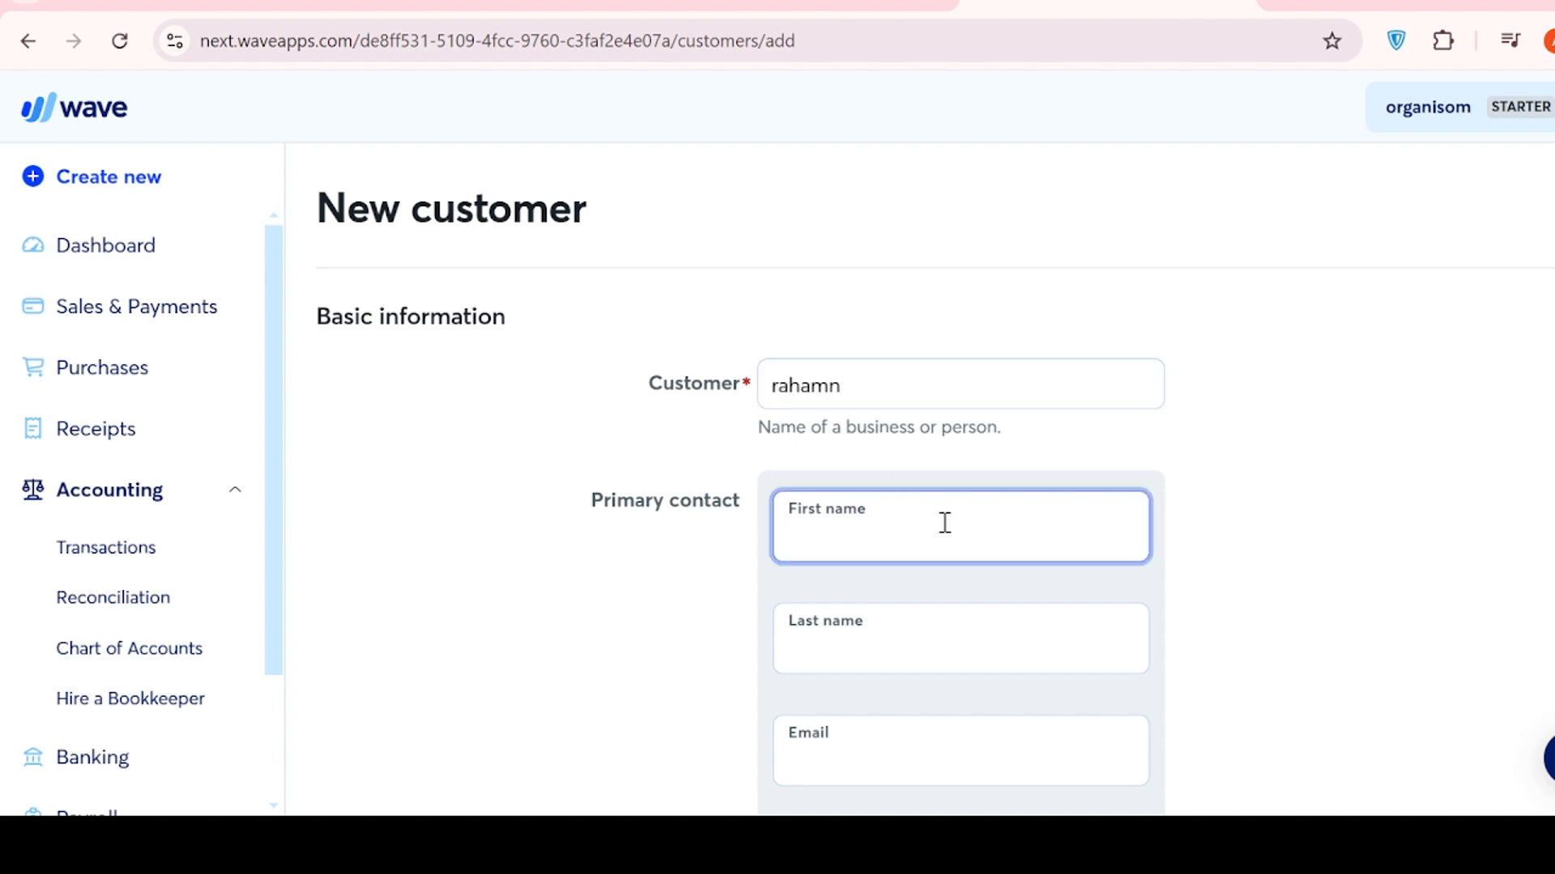
{"action": "scroll", "coordinate": [943, 523], "scroll_direction": "down", "scroll_amount": 3}
{"action": "scroll", "coordinate": [908, 315], "scroll_direction": "up", "scroll_amount": 3}
{"action": "scroll", "coordinate": [907, 314], "scroll_direction": "down", "scroll_amount": 2}
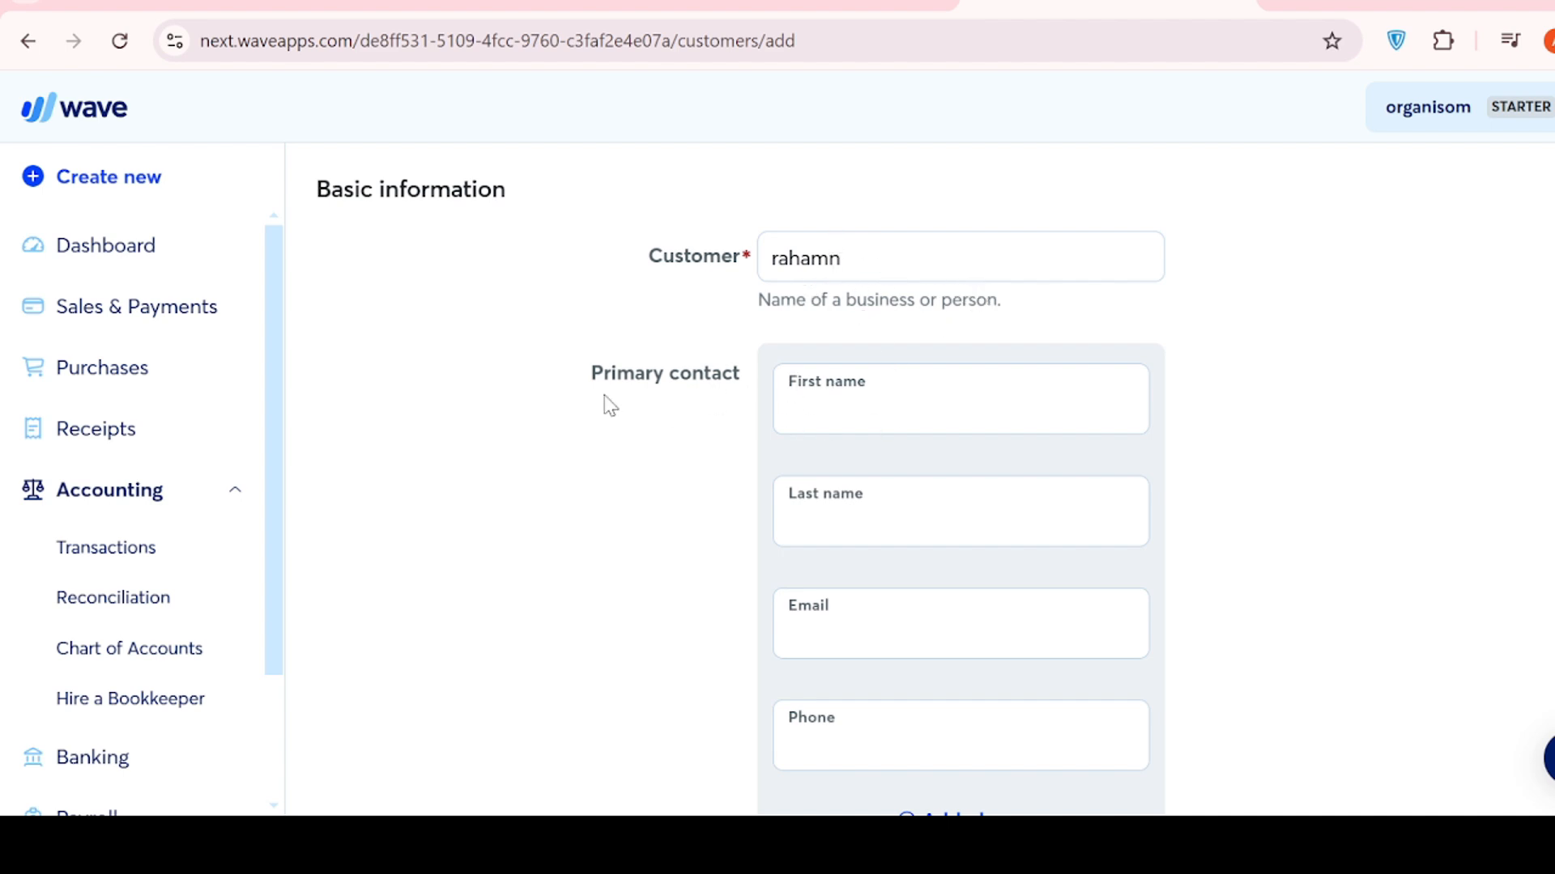
- Fill in the primary contact's first name, last name and e-mail address
{"action": "left_click", "coordinate": [857, 395]}
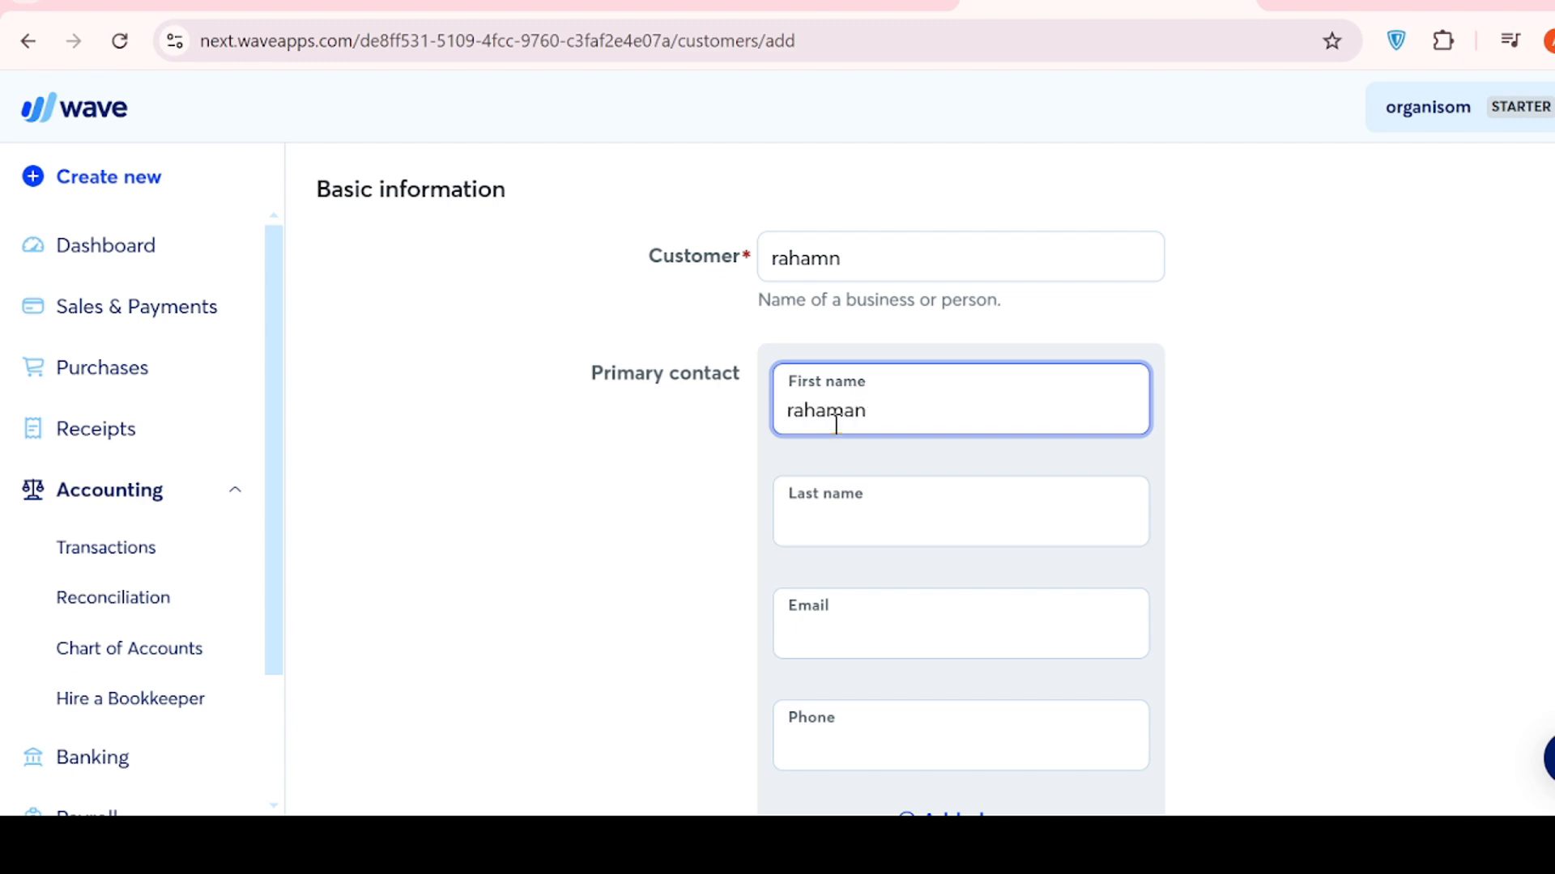
{"action": "left_click", "coordinate": [867, 501]}
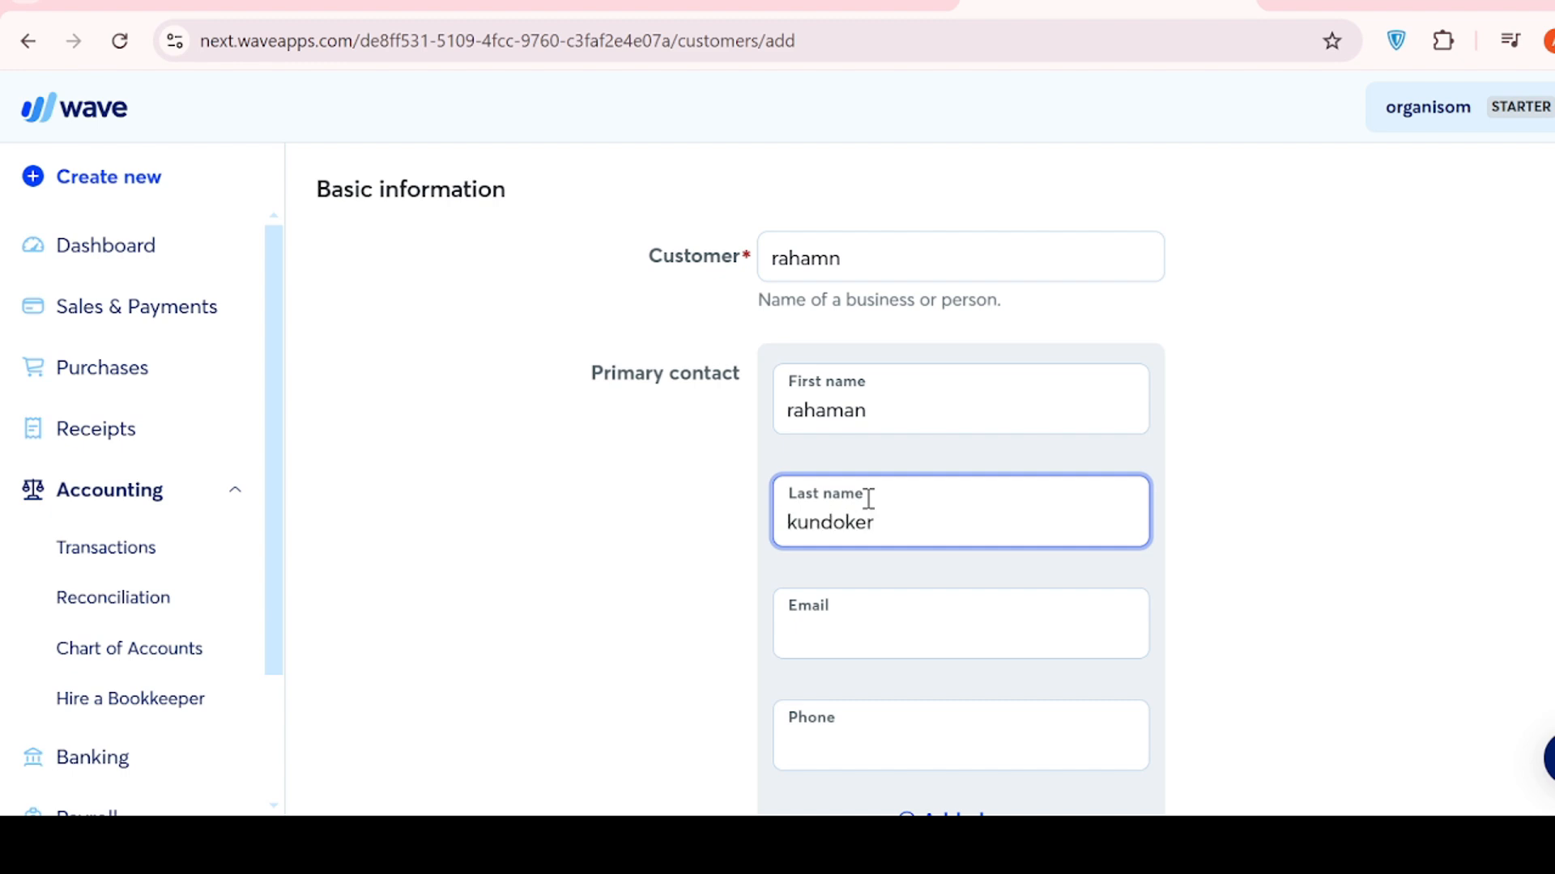
{"action": "left_click", "coordinate": [826, 603]}
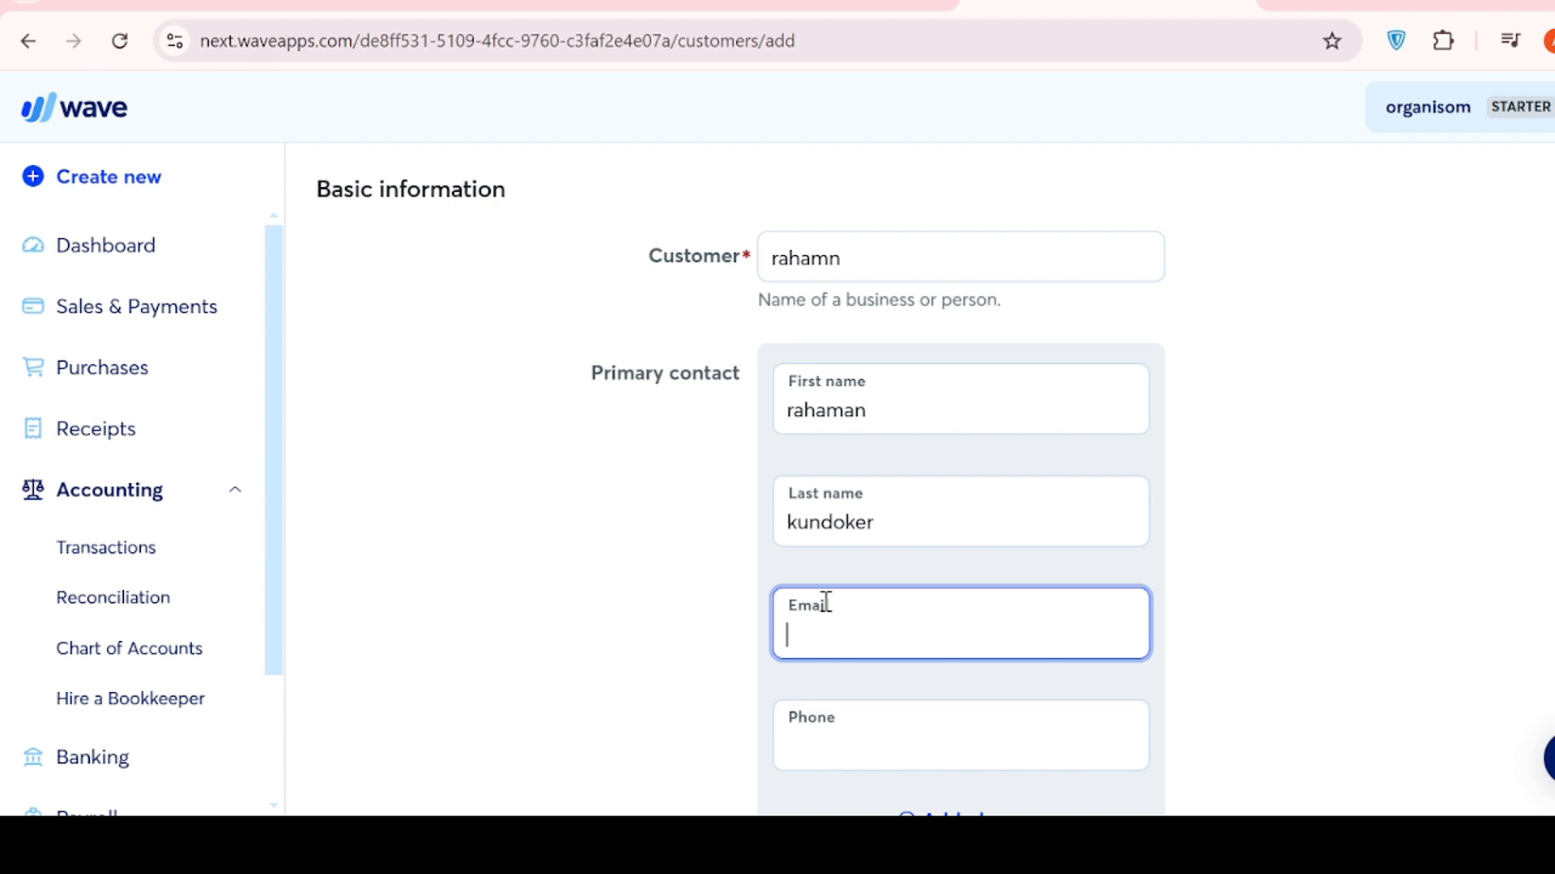
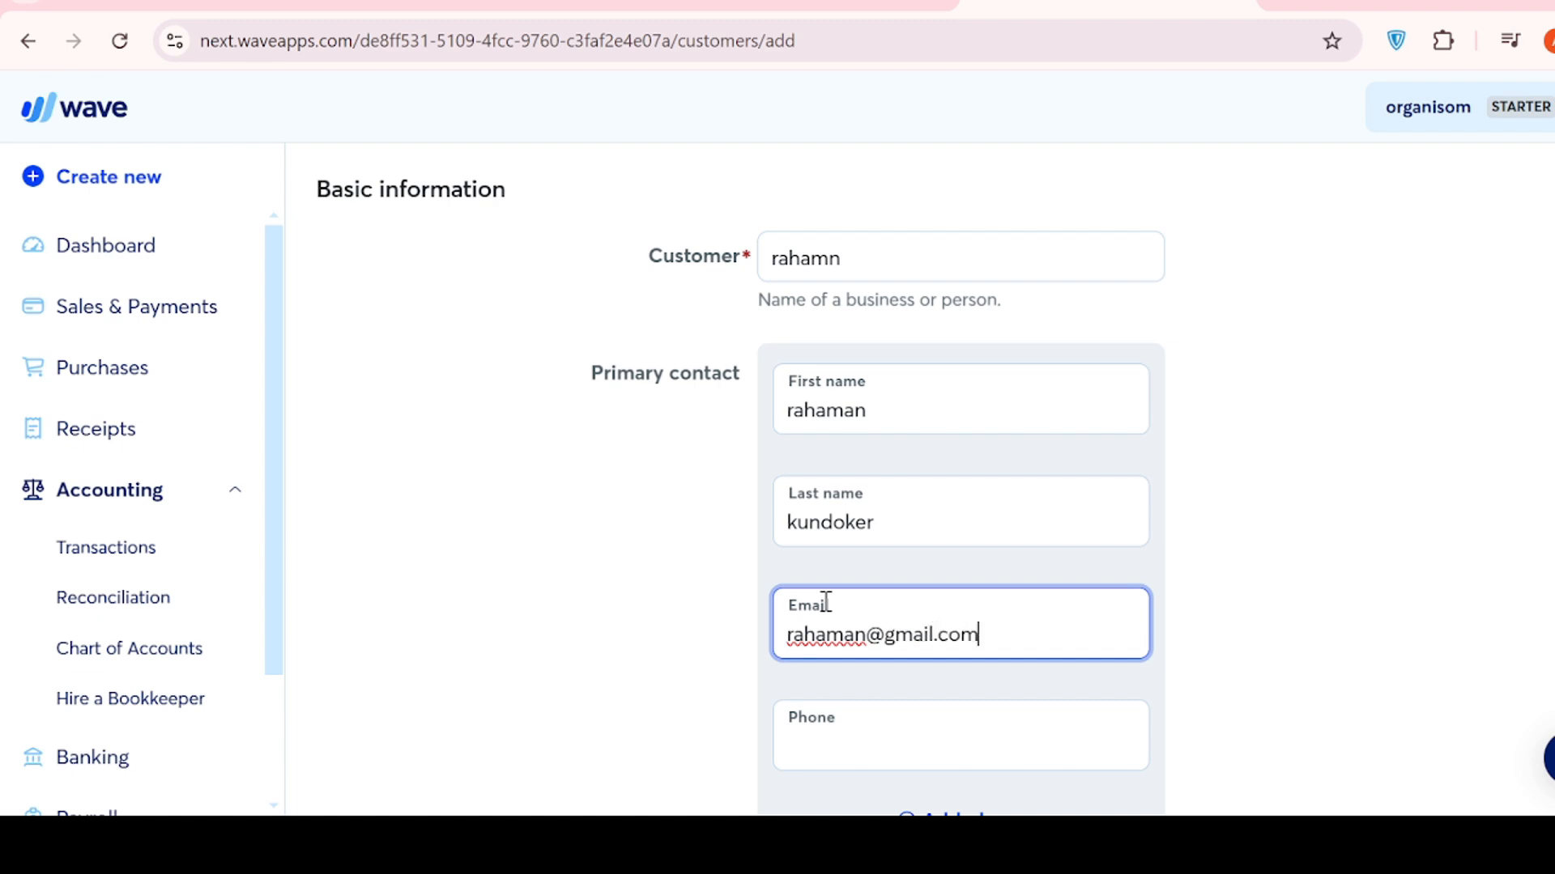
{"action": "scroll", "coordinate": [829, 707], "scroll_direction": "down", "scroll_amount": 6}
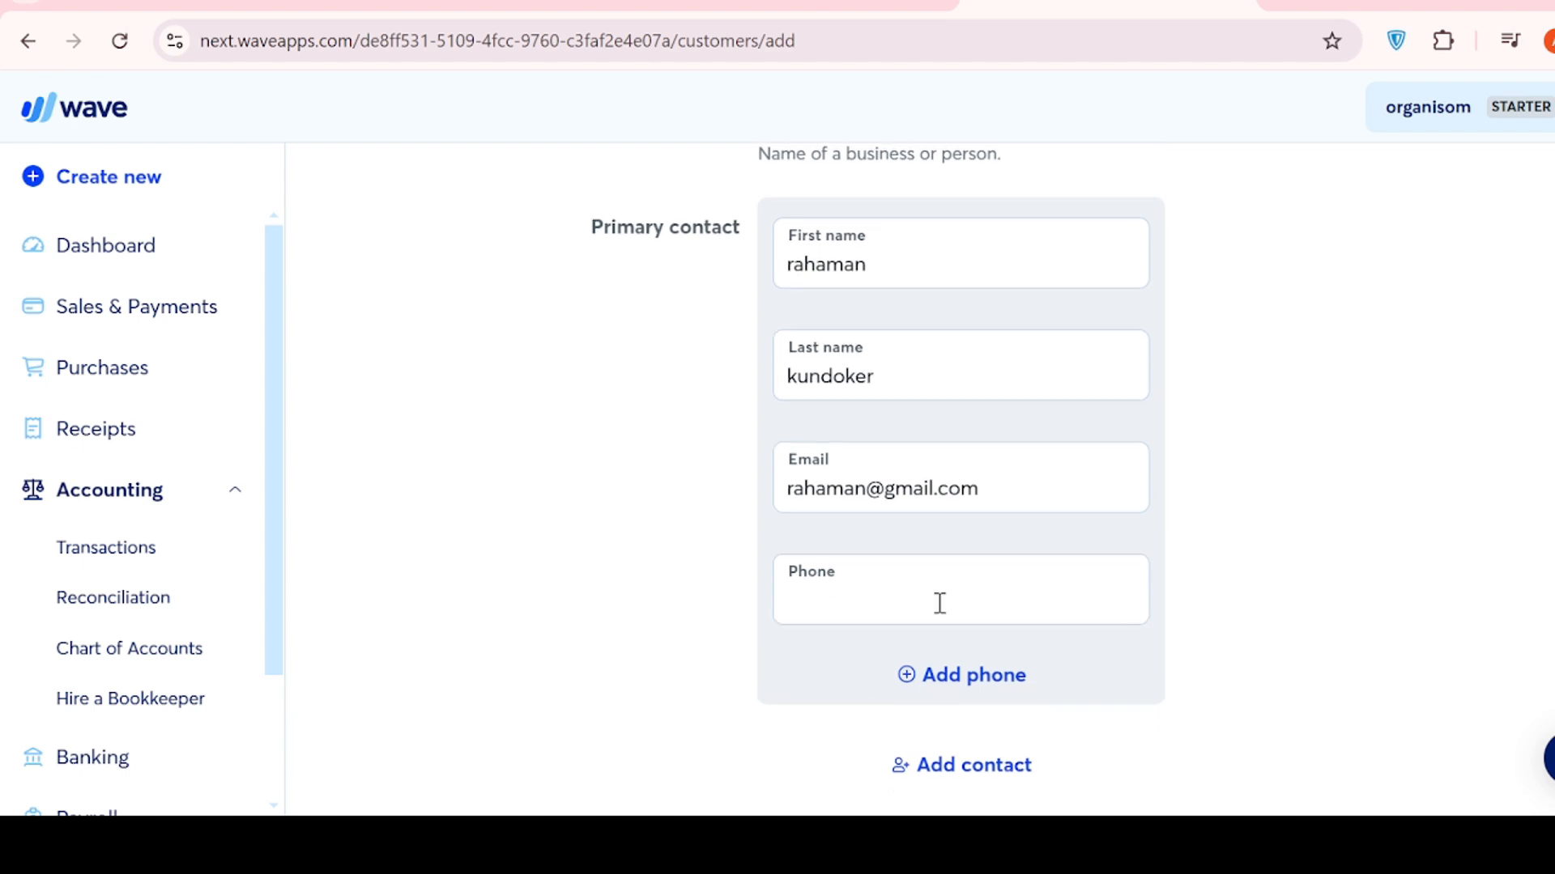
{"action": "left_click", "coordinate": [860, 458]}
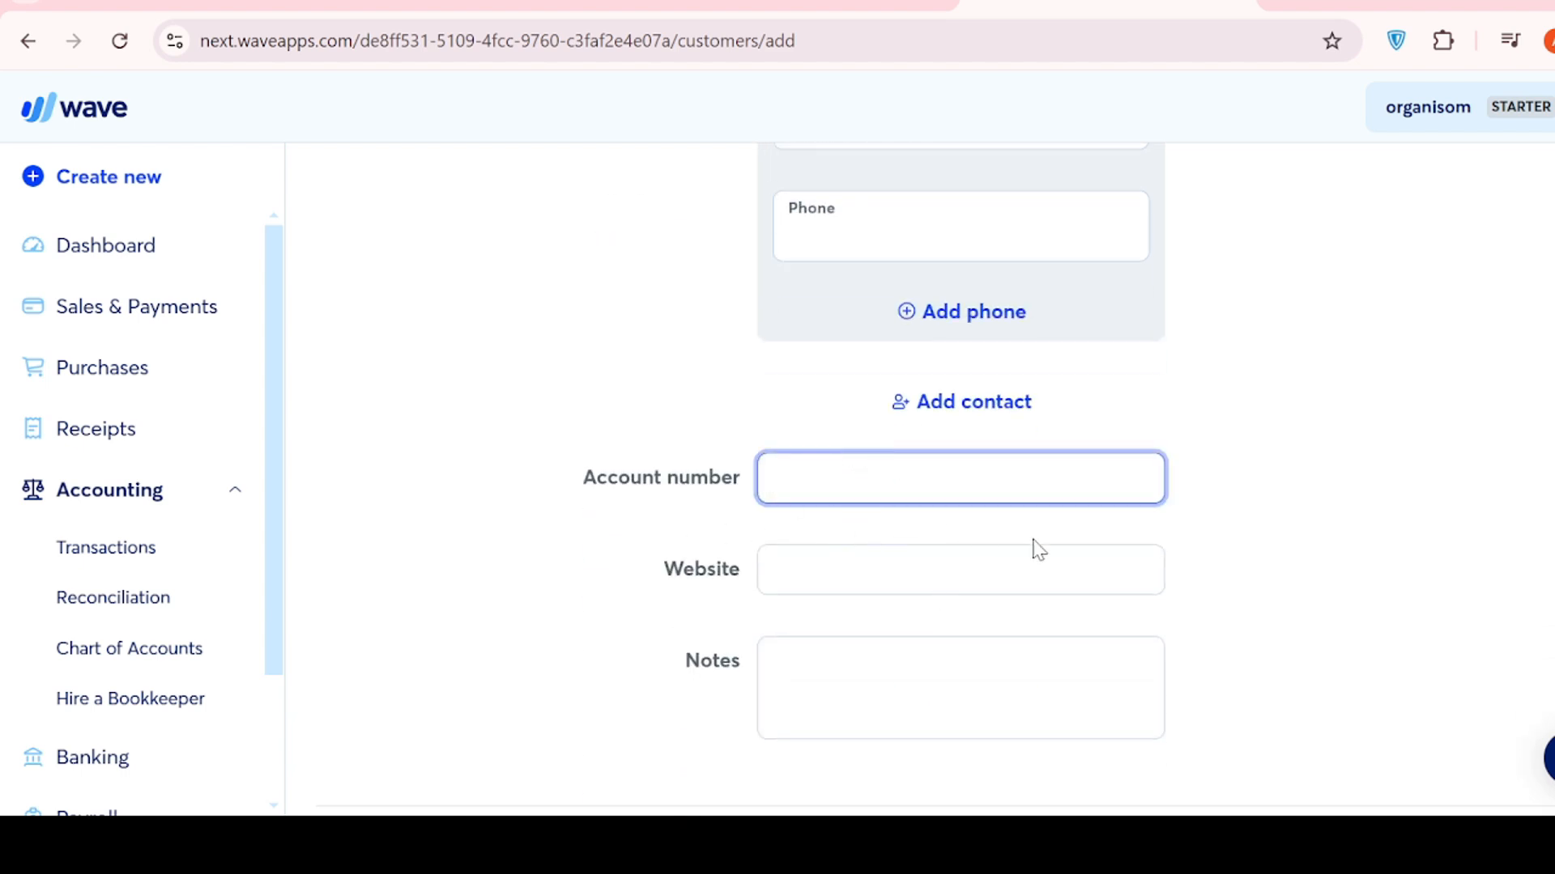
{"action": "scroll", "coordinate": [980, 569], "scroll_direction": "down", "scroll_amount": 3}
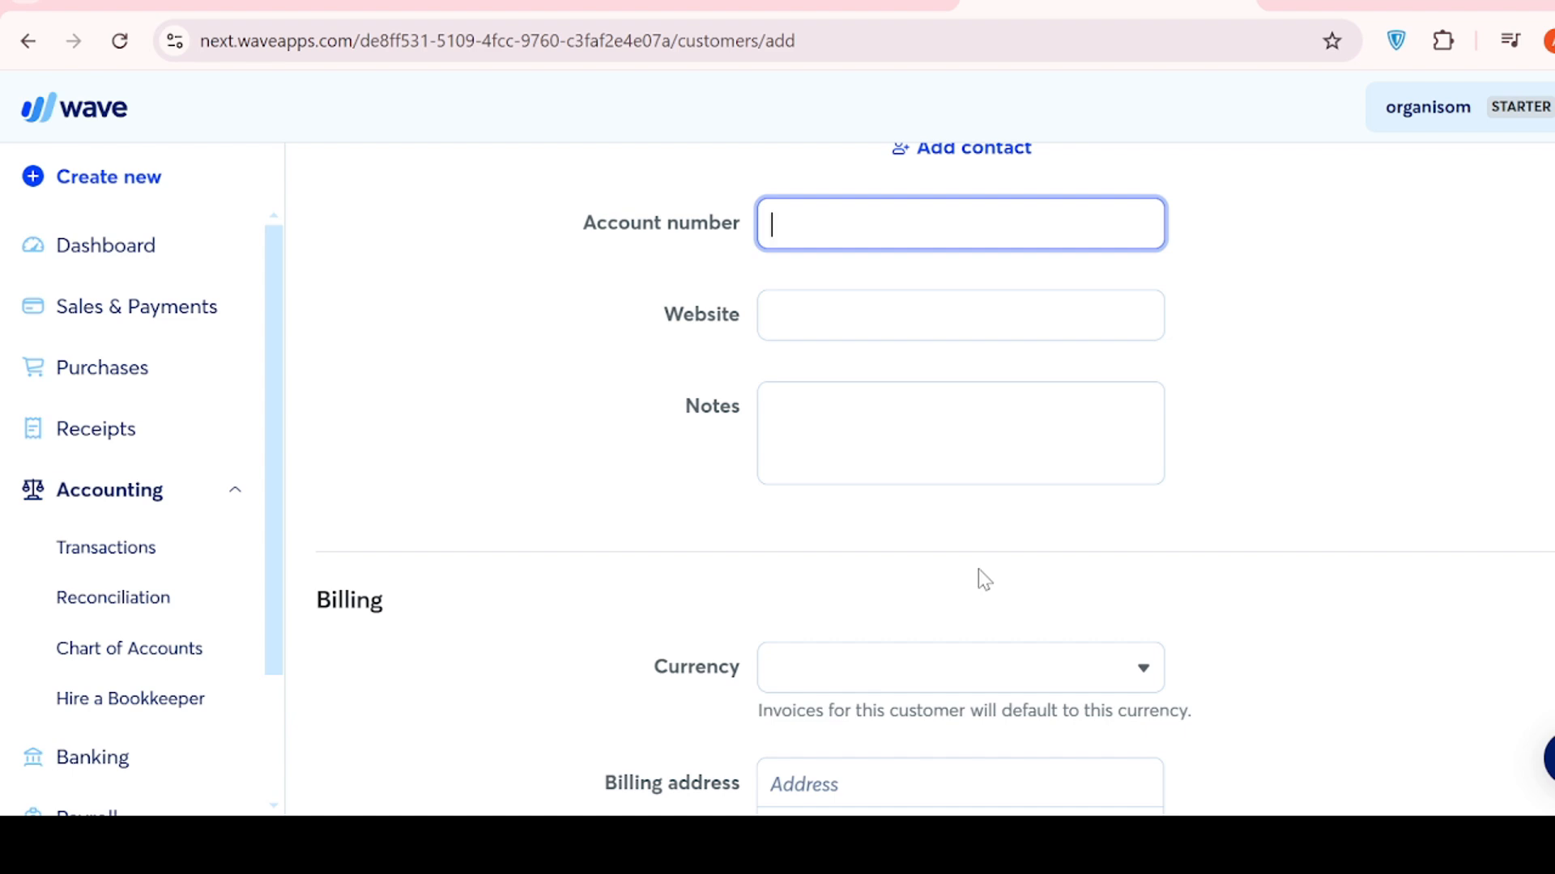
{"action": "scroll", "coordinate": [978, 570], "scroll_direction": "up", "scroll_amount": 2}
{"action": "scroll", "coordinate": [978, 570], "scroll_direction": "down", "scroll_amount": 5}
{"action": "scroll", "coordinate": [978, 570], "scroll_direction": "up", "scroll_amount": 2}
{"action": "scroll", "coordinate": [980, 570], "scroll_direction": "down", "scroll_amount": 3}
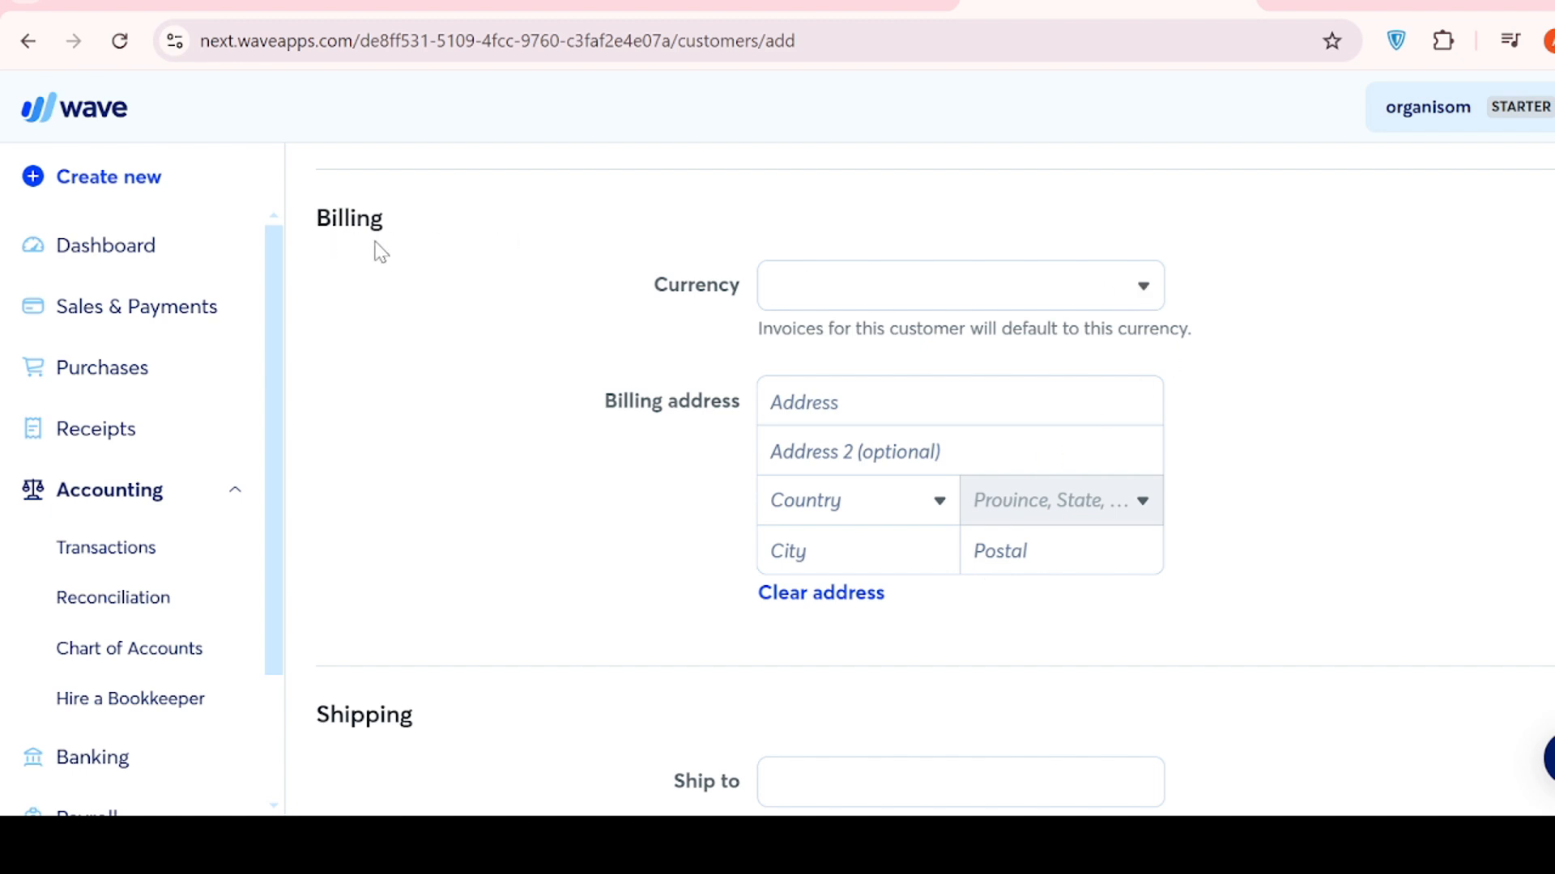
{"action": "scroll", "coordinate": [1281, 440], "scroll_direction": "up", "scroll_amount": 6}
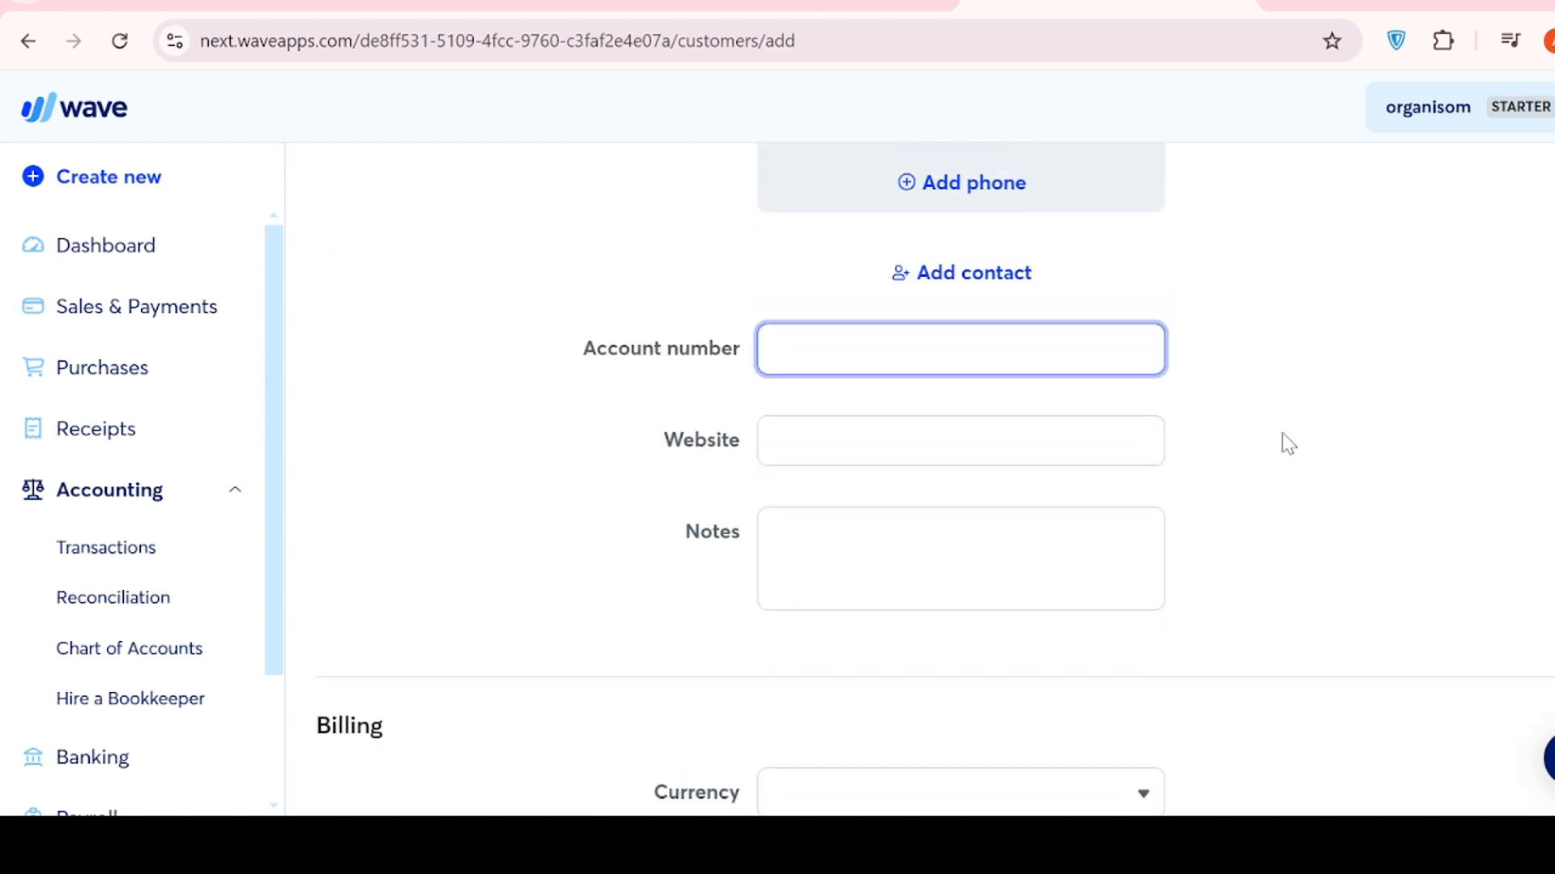
{"action": "scroll", "coordinate": [1284, 440], "scroll_direction": "down", "scroll_amount": 7}
{"action": "scroll", "coordinate": [1286, 443], "scroll_direction": "up", "scroll_amount": 3}
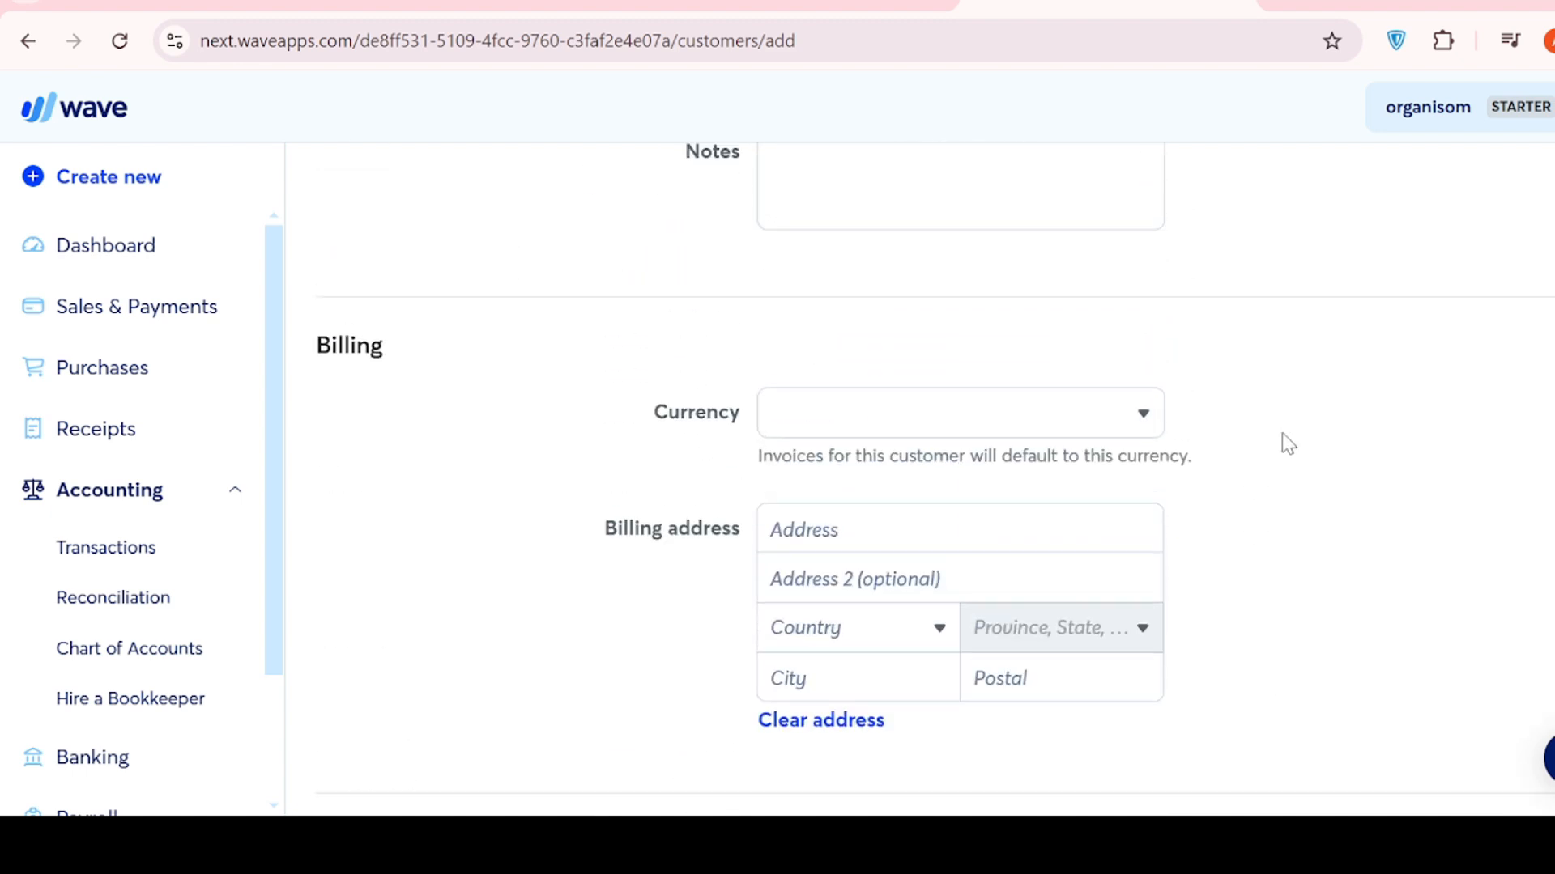
- Choose USD ($) - United States dollar as the billing currency, then scroll to the form's bottom
{"action": "left_click", "coordinate": [1145, 421]}
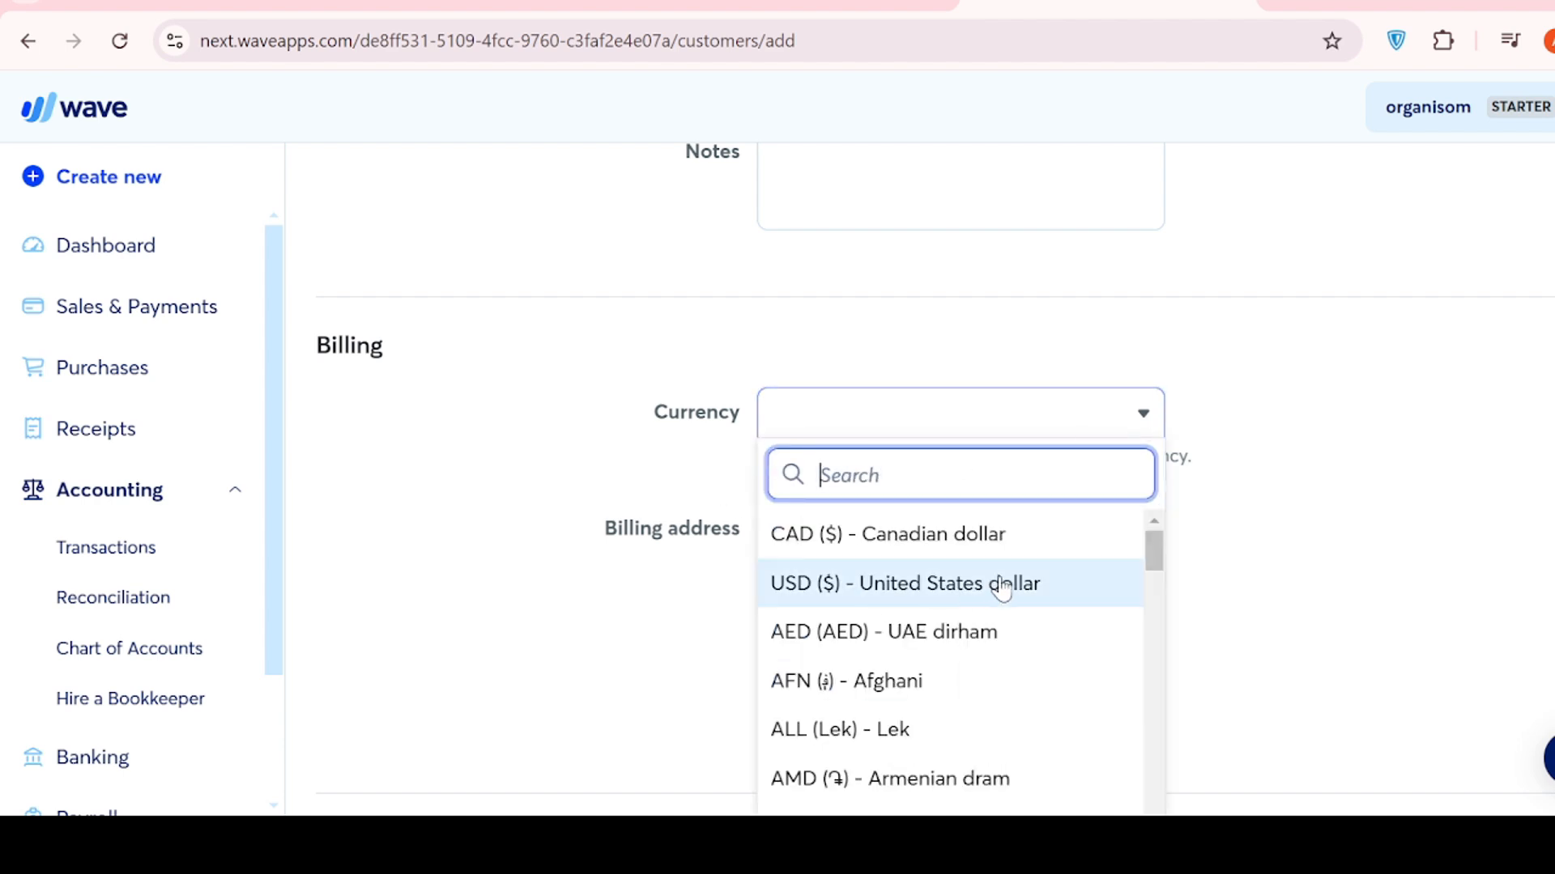
{"action": "scroll", "coordinate": [1289, 539], "scroll_direction": "down", "scroll_amount": 2}
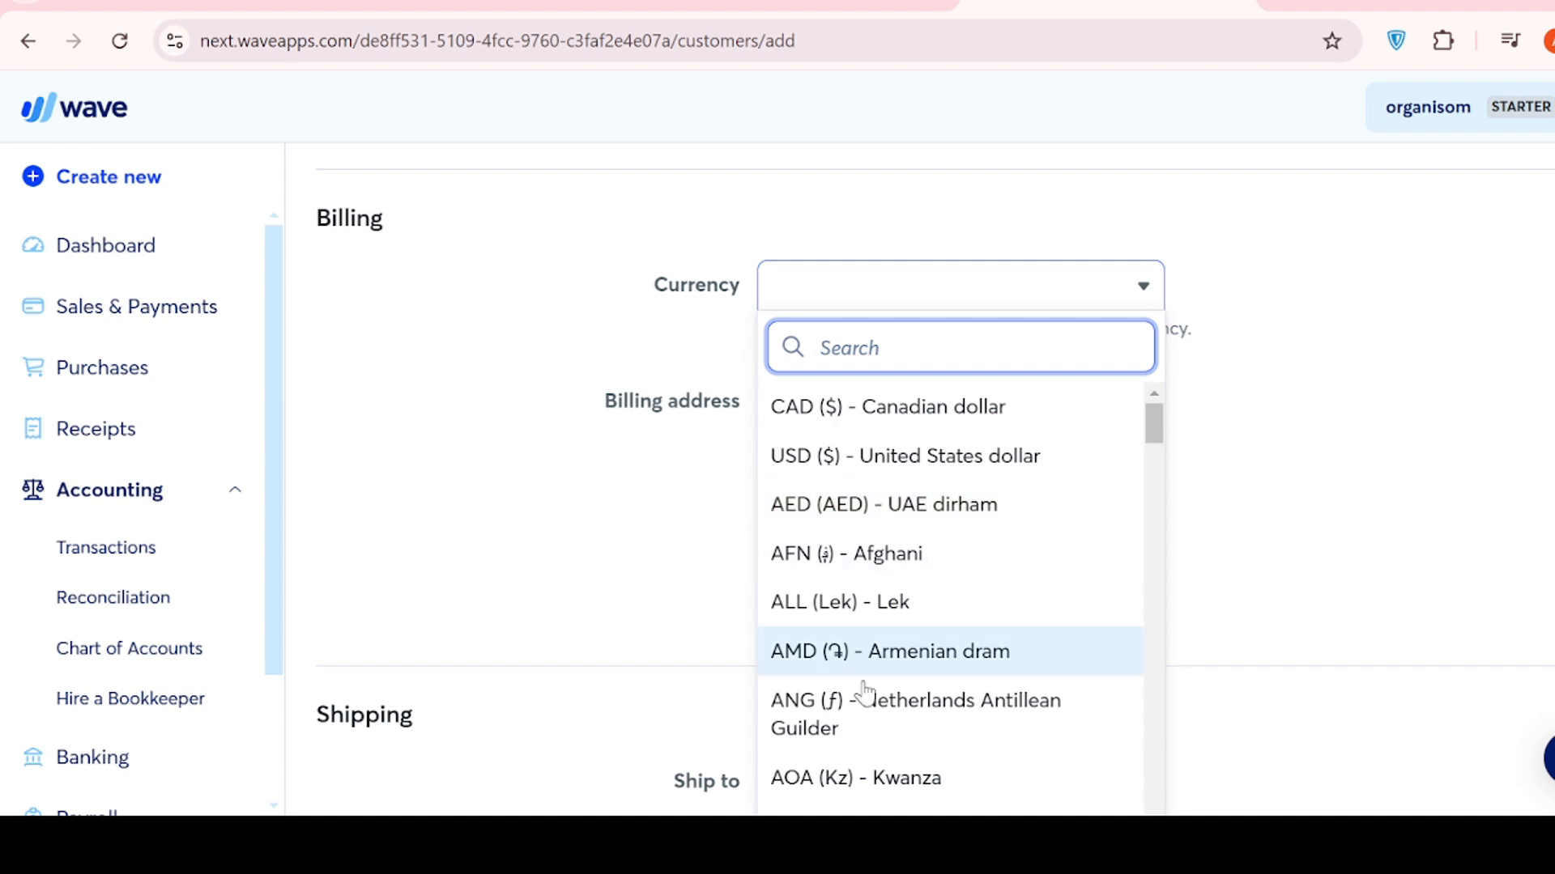
{"action": "scroll", "coordinate": [962, 666], "scroll_direction": "down", "scroll_amount": 4}
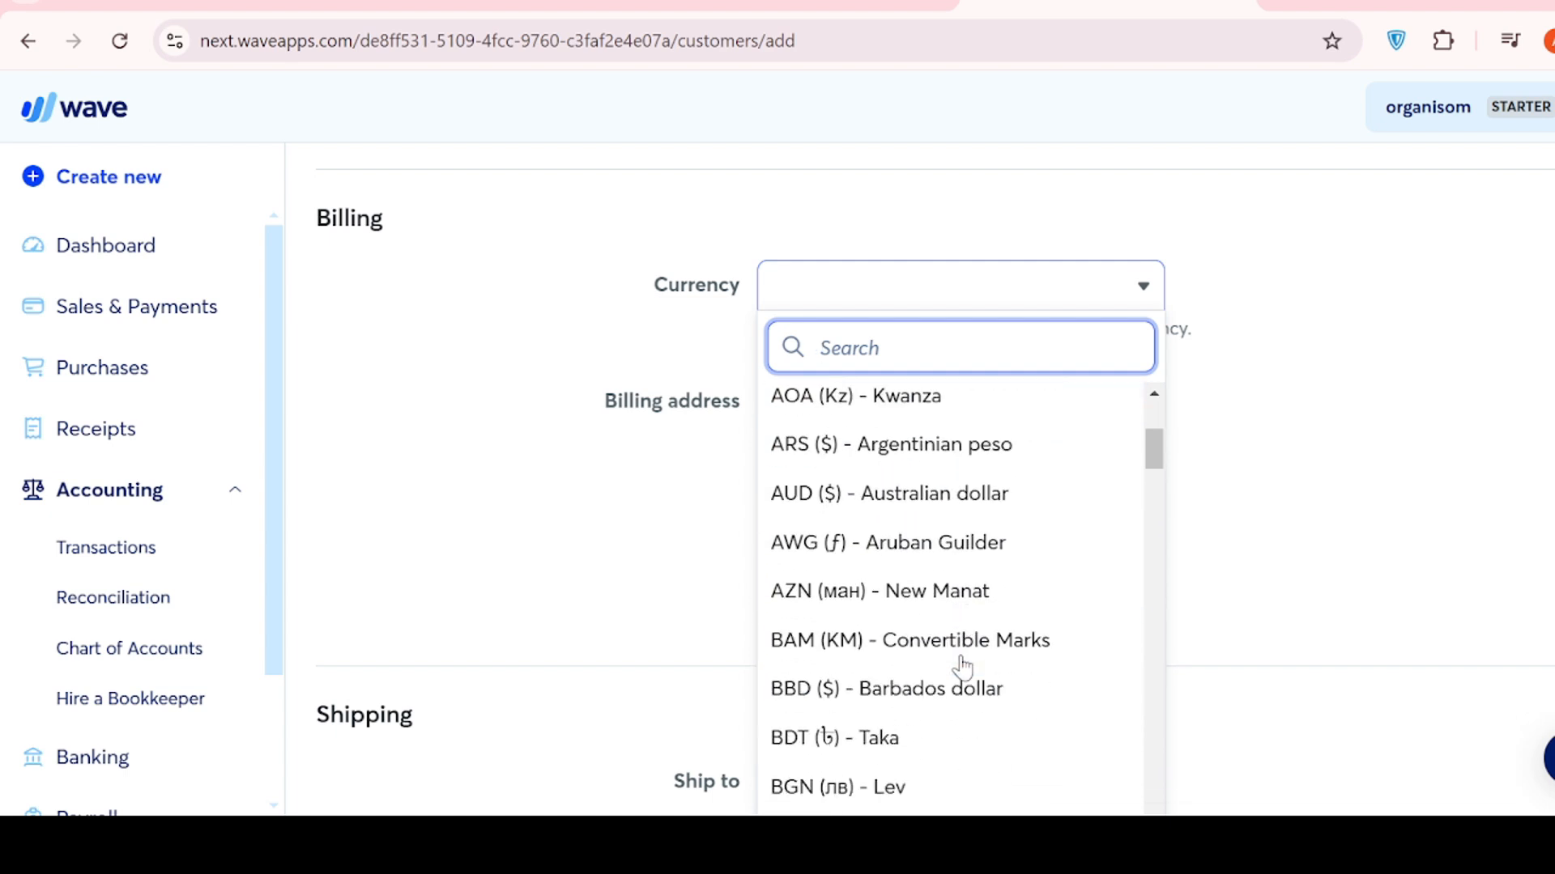
{"action": "scroll", "coordinate": [962, 667], "scroll_direction": "down", "scroll_amount": 3}
{"action": "scroll", "coordinate": [963, 666], "scroll_direction": "up", "scroll_amount": 5}
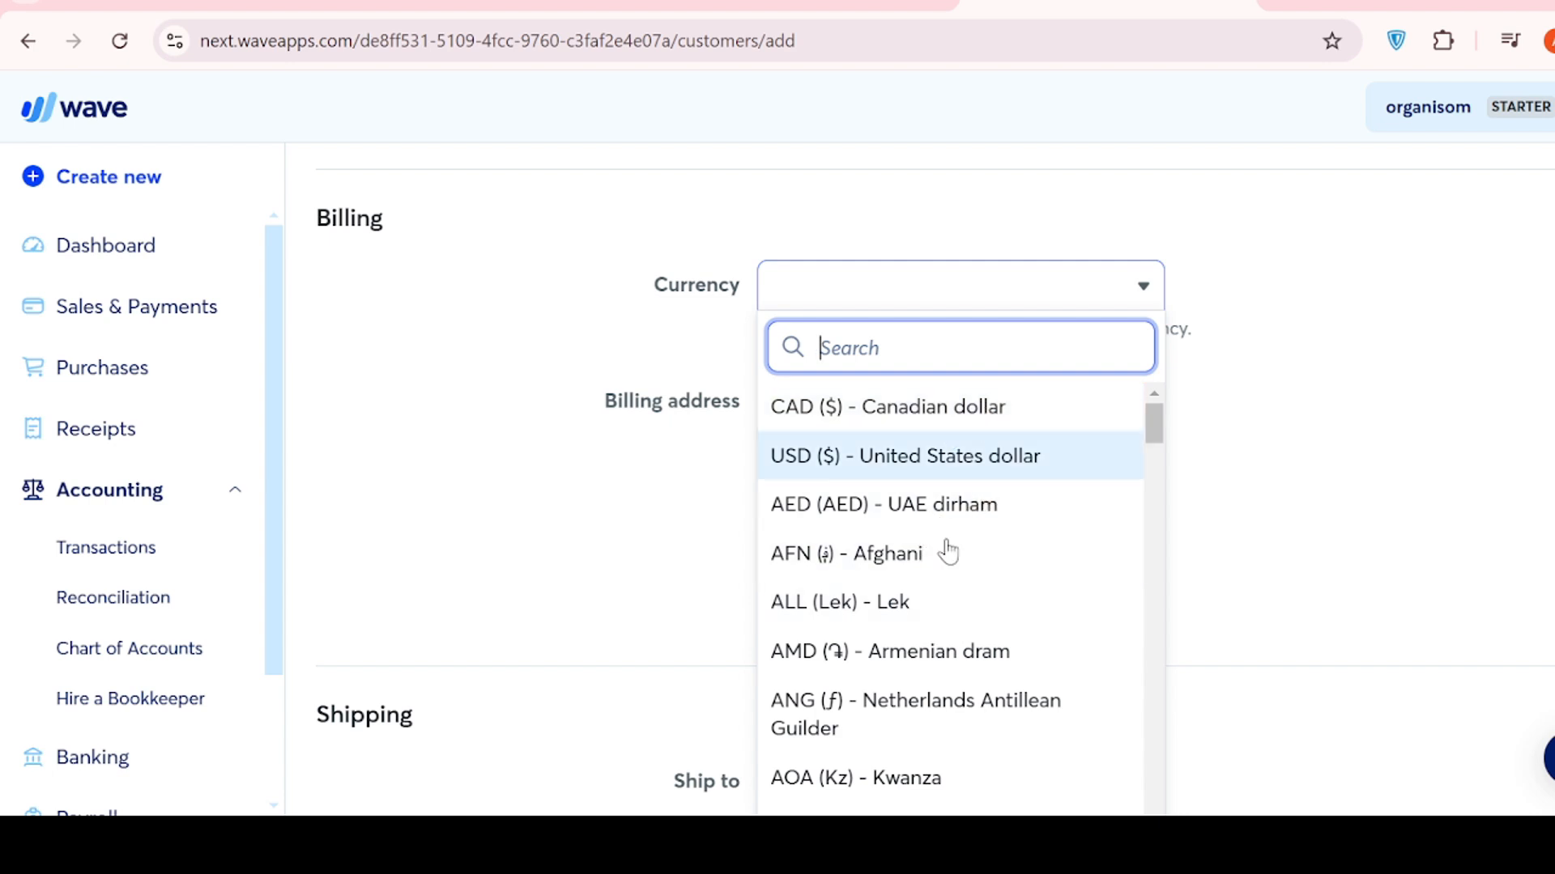
{"action": "left_click", "coordinate": [966, 454]}
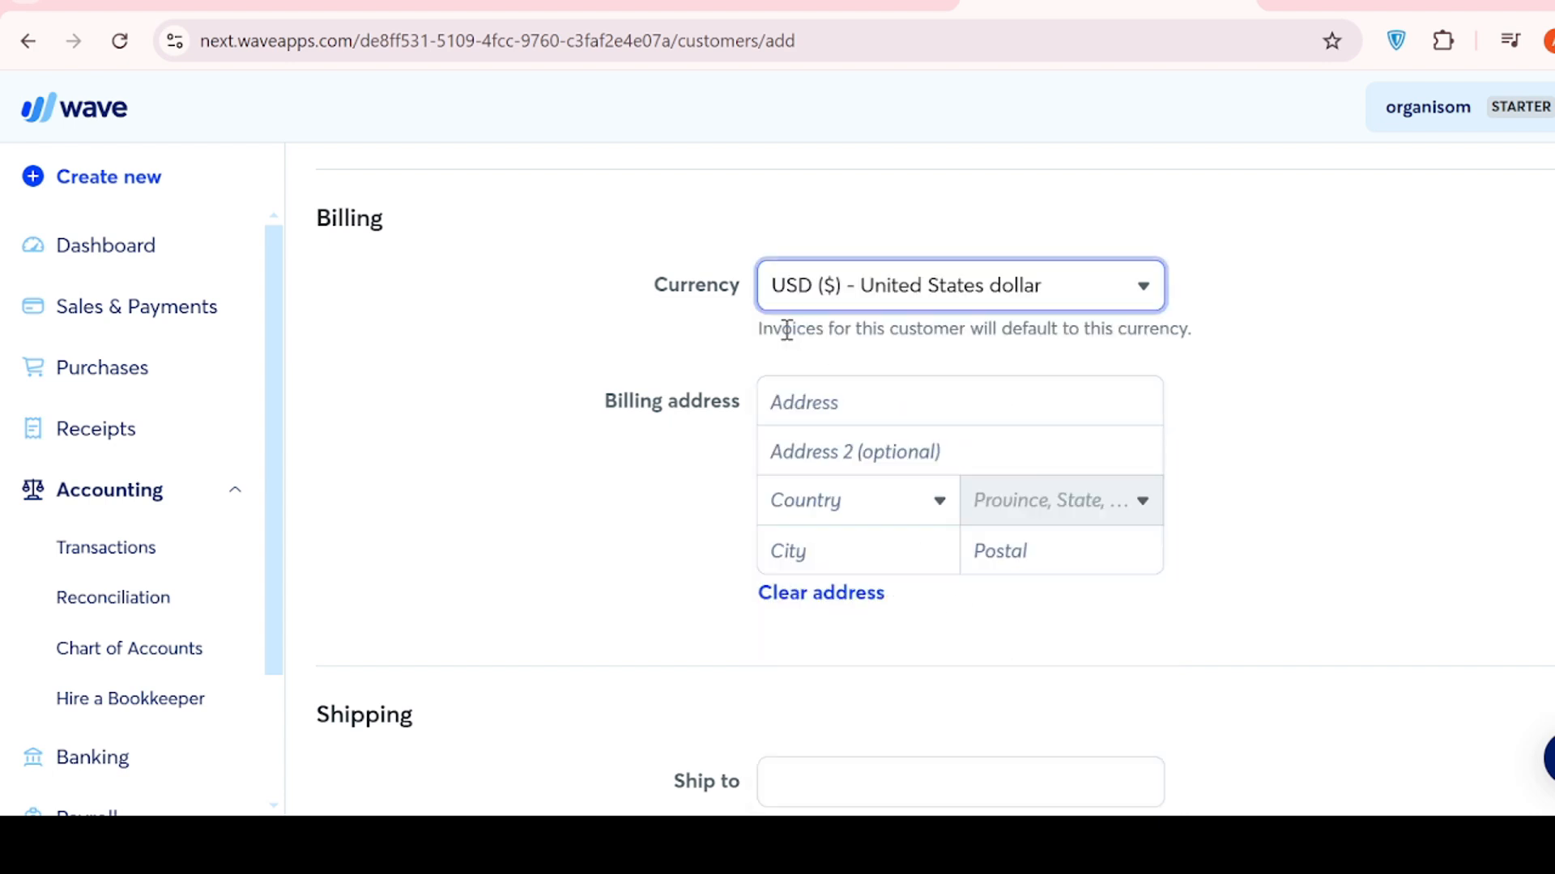
{"action": "left_click", "coordinate": [896, 399]}
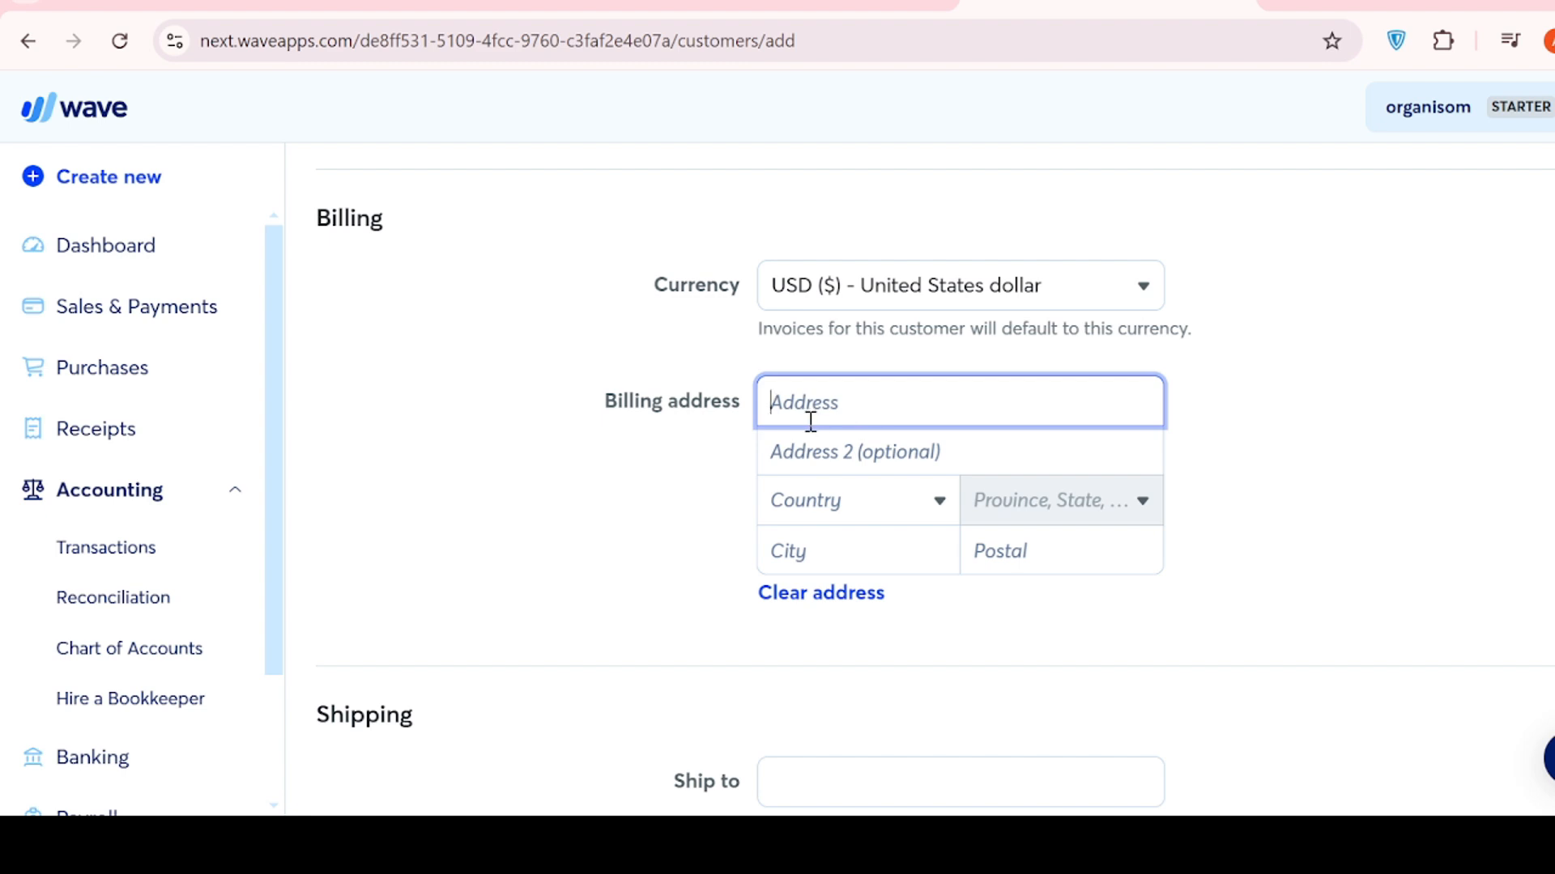
{"action": "scroll", "coordinate": [1012, 552], "scroll_direction": "down", "scroll_amount": 5}
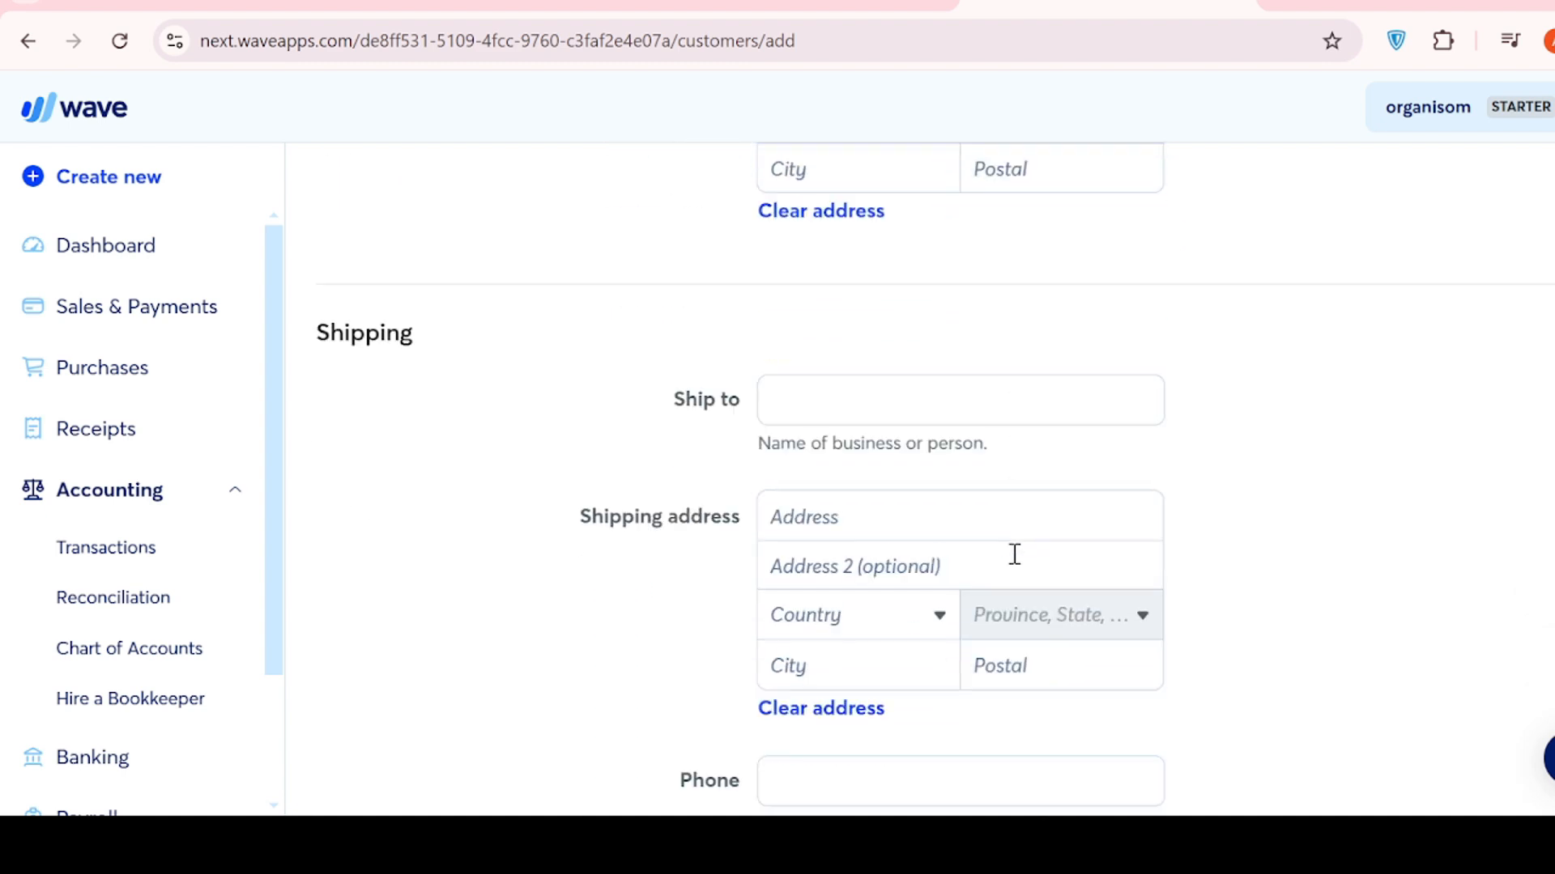
{"action": "scroll", "coordinate": [1014, 554], "scroll_direction": "down", "scroll_amount": 3}
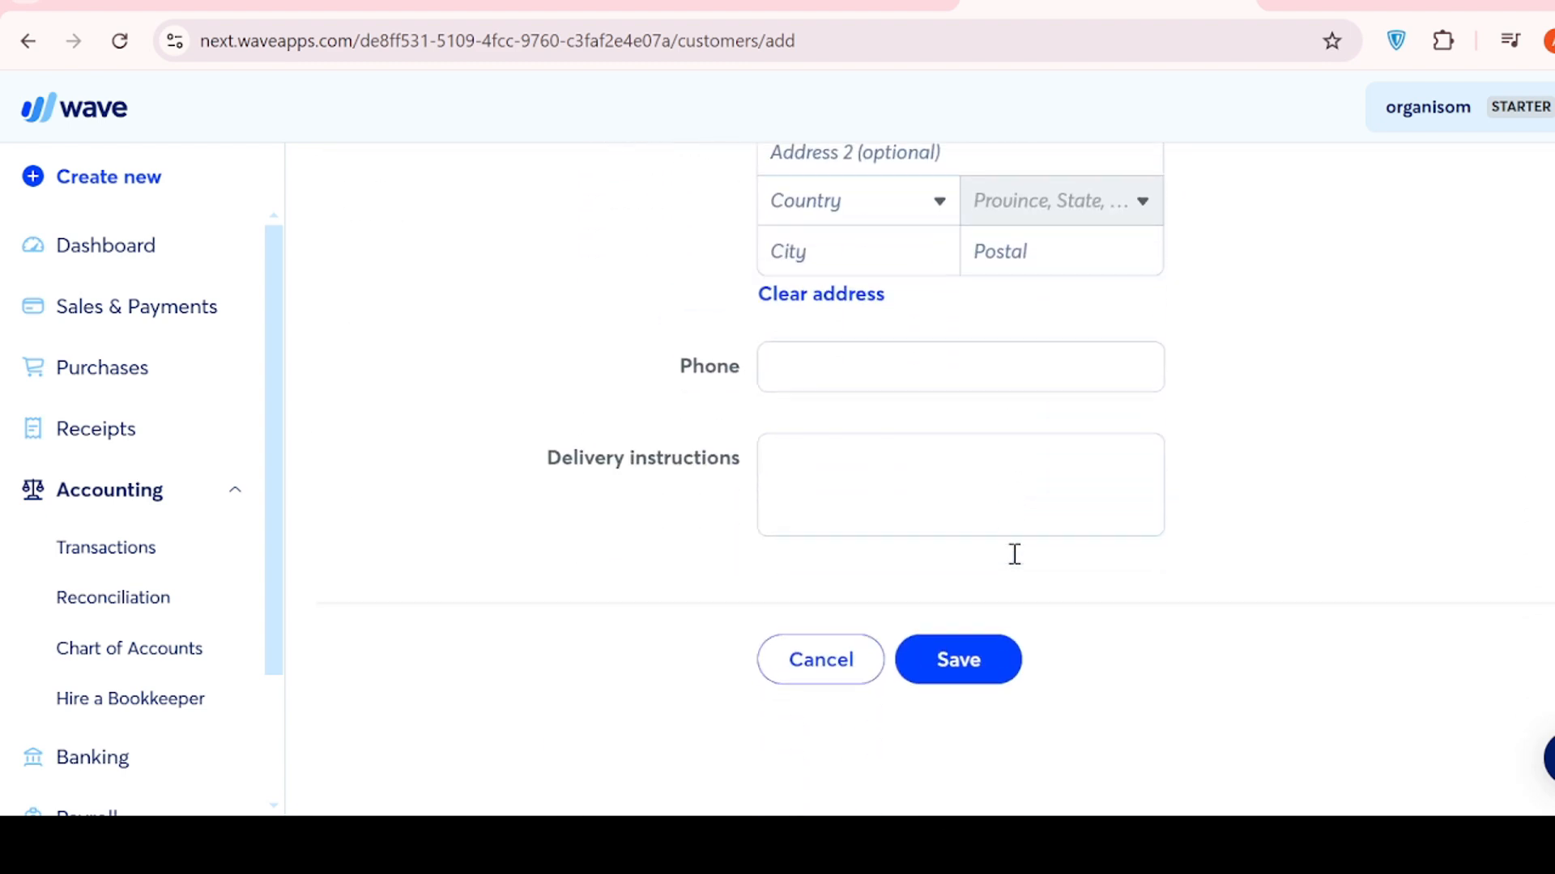
- Save the customer, review its overview page, and reopen it with Edit customer
{"action": "left_click", "coordinate": [982, 669]}
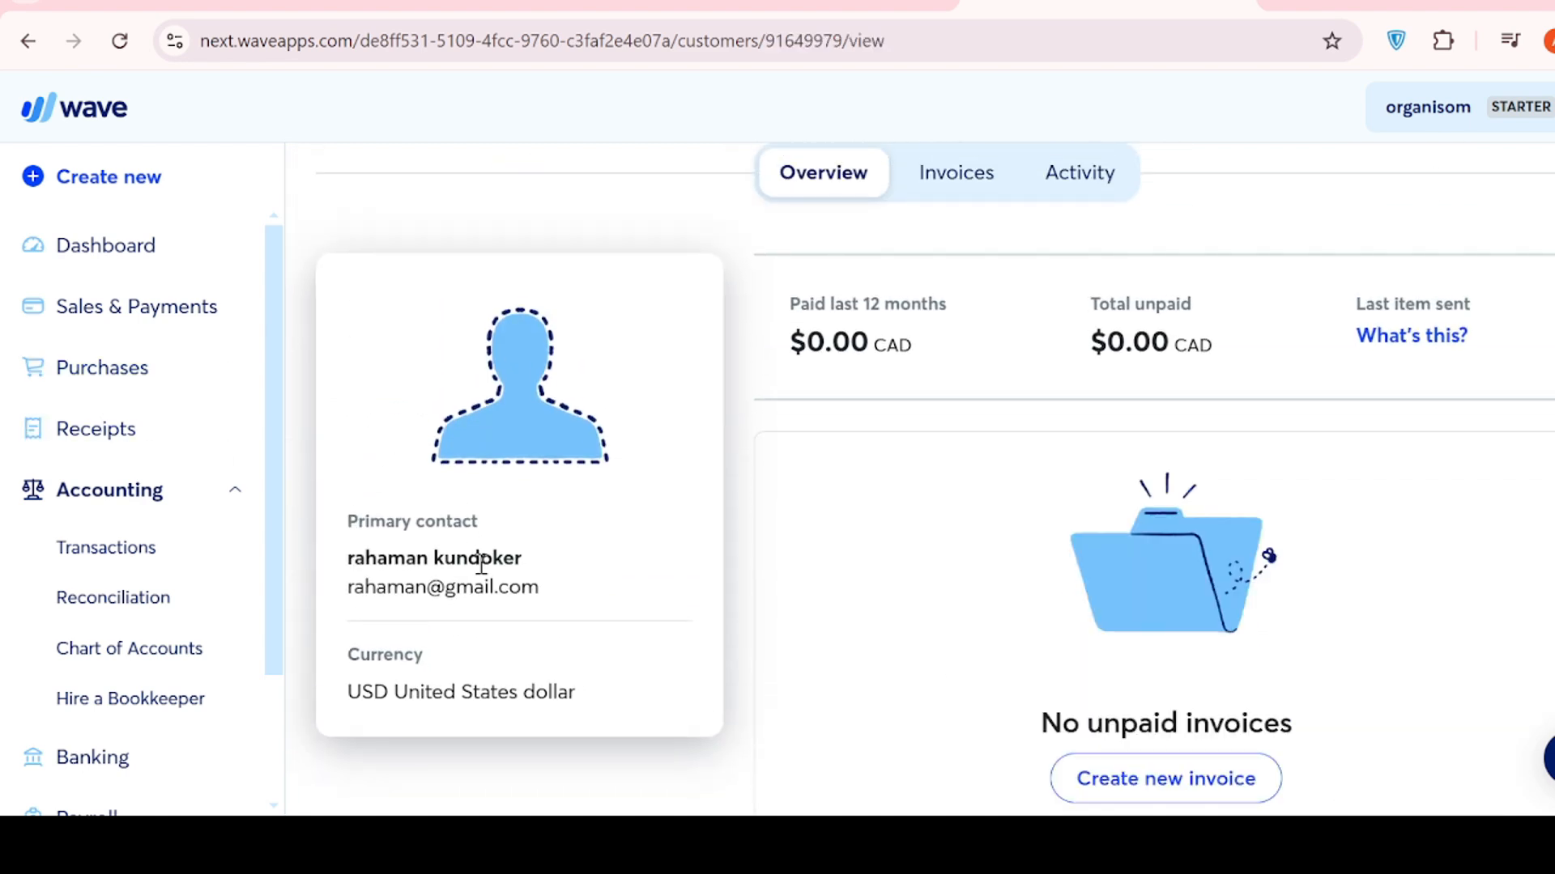
{"action": "scroll", "coordinate": [583, 599], "scroll_direction": "down", "scroll_amount": 3}
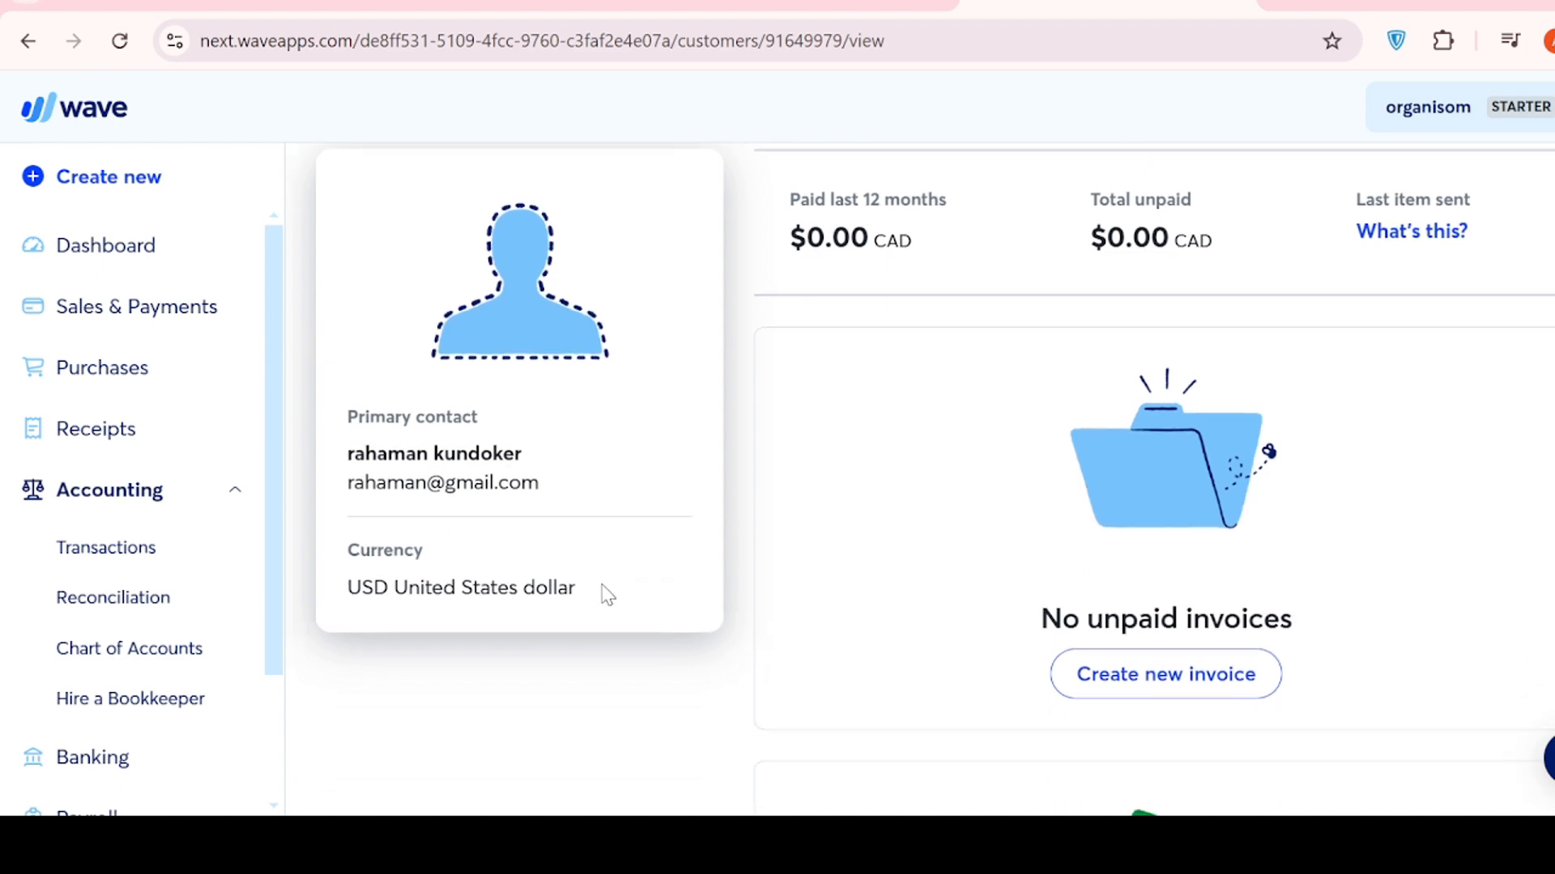
{"action": "scroll", "coordinate": [591, 486], "scroll_direction": "up", "scroll_amount": 3}
{"action": "scroll", "coordinate": [607, 505], "scroll_direction": "up", "scroll_amount": 2}
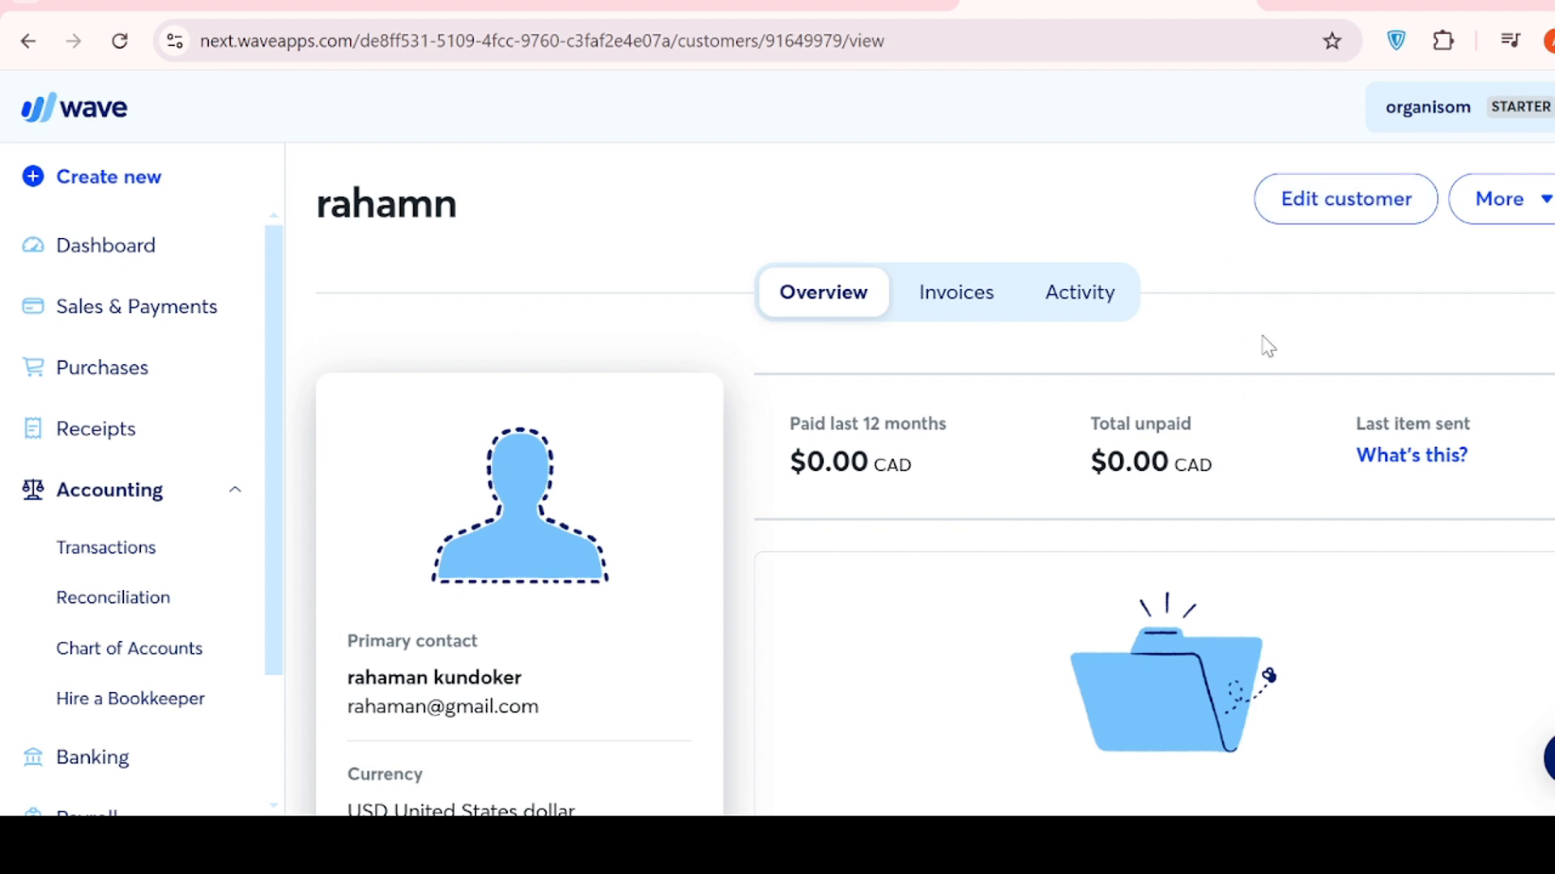
{"action": "left_click", "coordinate": [1326, 197]}
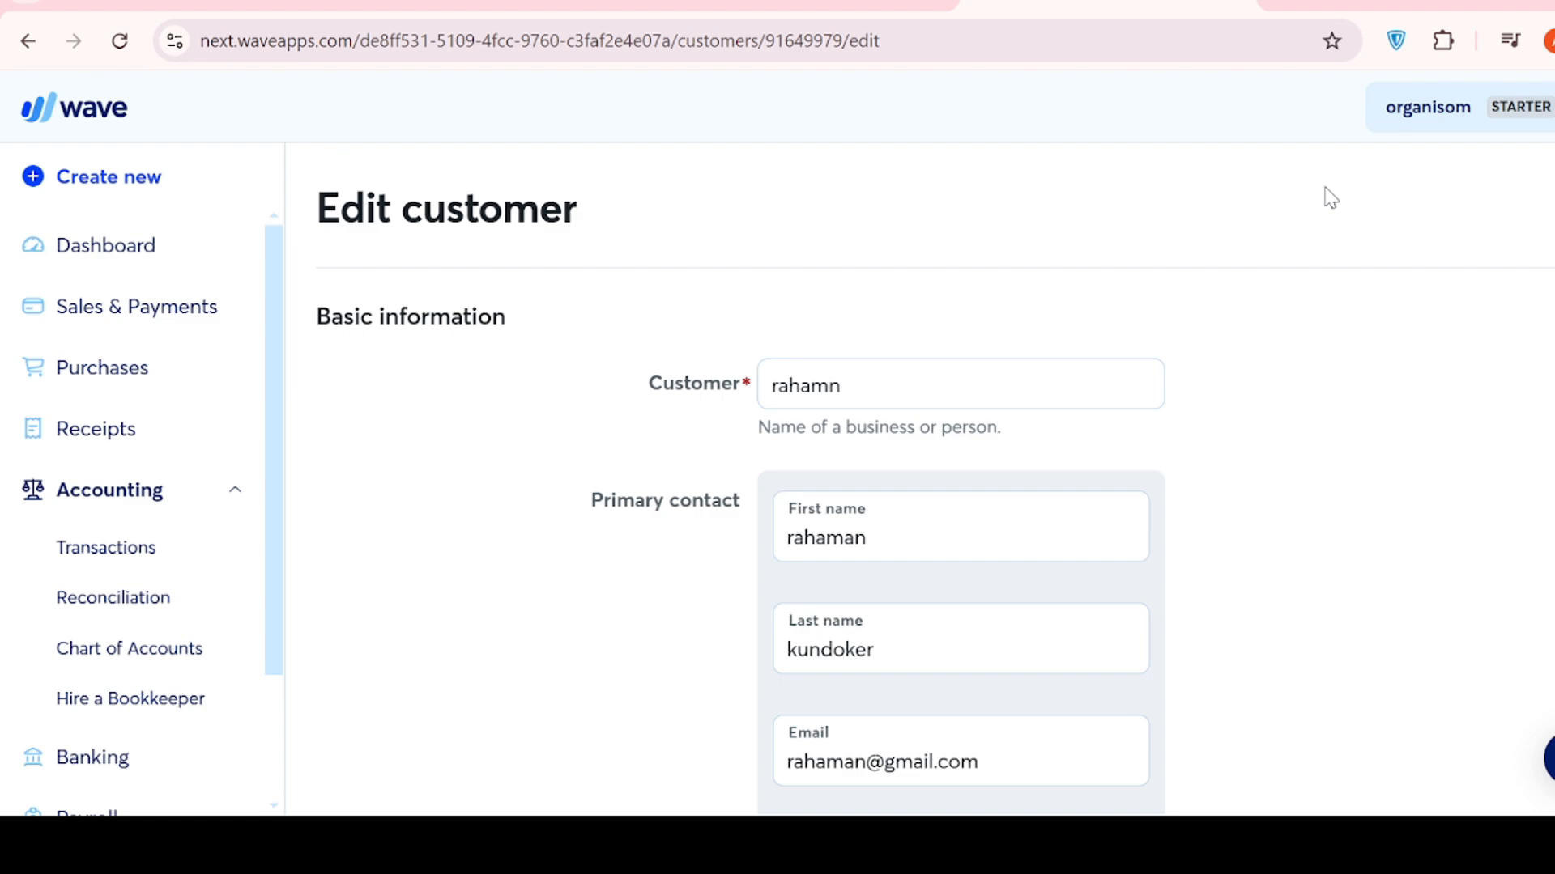
- Scroll through the unchanged Edit customer form and save it again
{"action": "scroll", "coordinate": [987, 488], "scroll_direction": "down", "scroll_amount": 10}
{"action": "scroll", "coordinate": [993, 481], "scroll_direction": "up", "scroll_amount": 6}
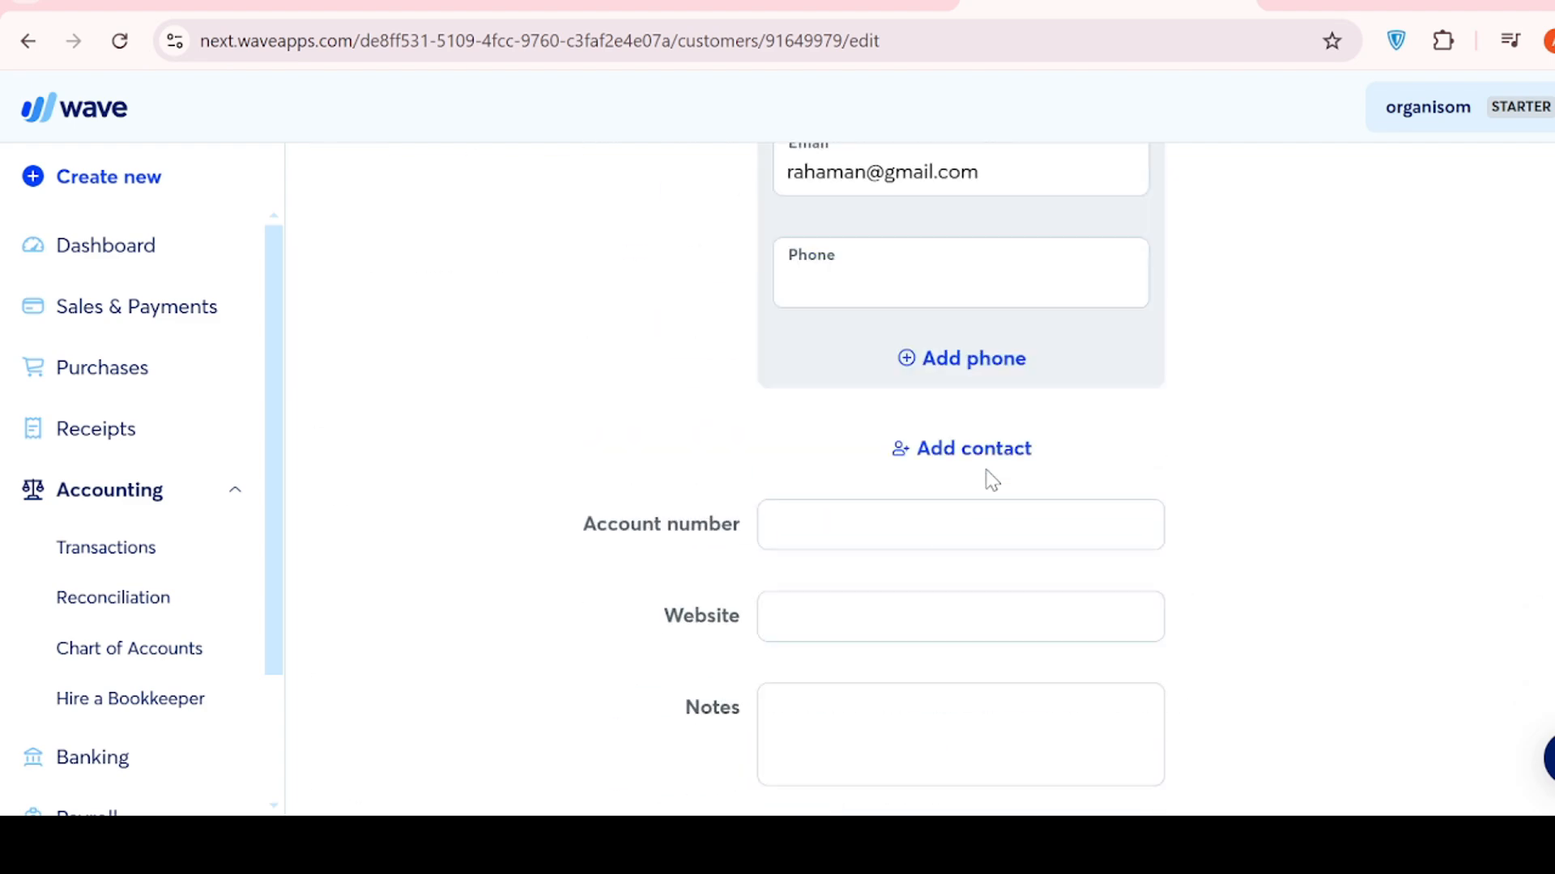
{"action": "scroll", "coordinate": [993, 478], "scroll_direction": "down", "scroll_amount": 6}
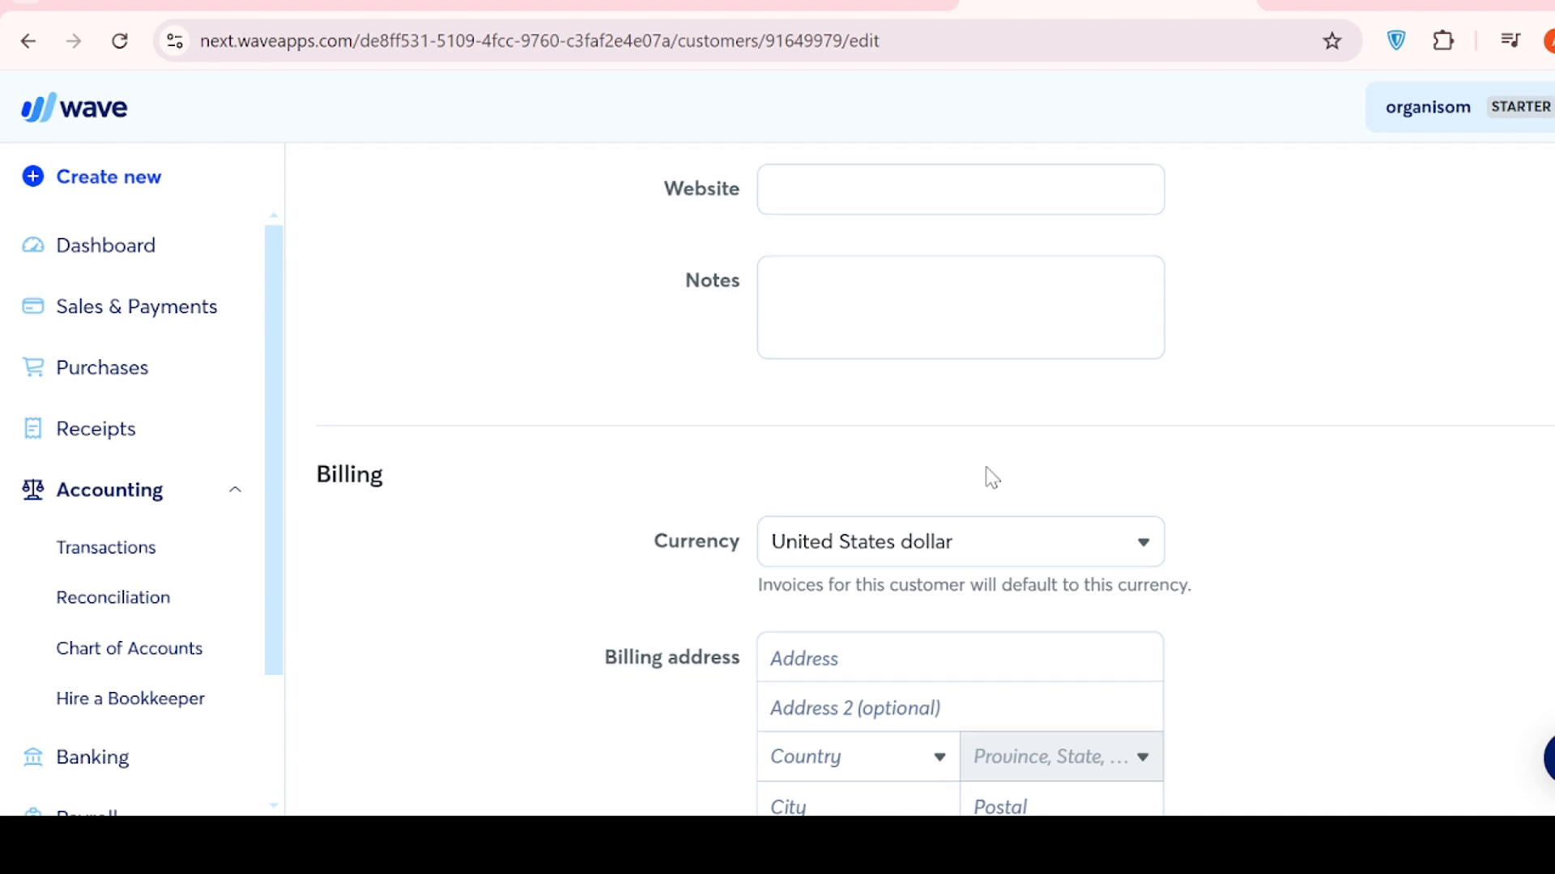
{"action": "scroll", "coordinate": [992, 477], "scroll_direction": "up", "scroll_amount": 6}
{"action": "scroll", "coordinate": [988, 468], "scroll_direction": "up", "scroll_amount": 3}
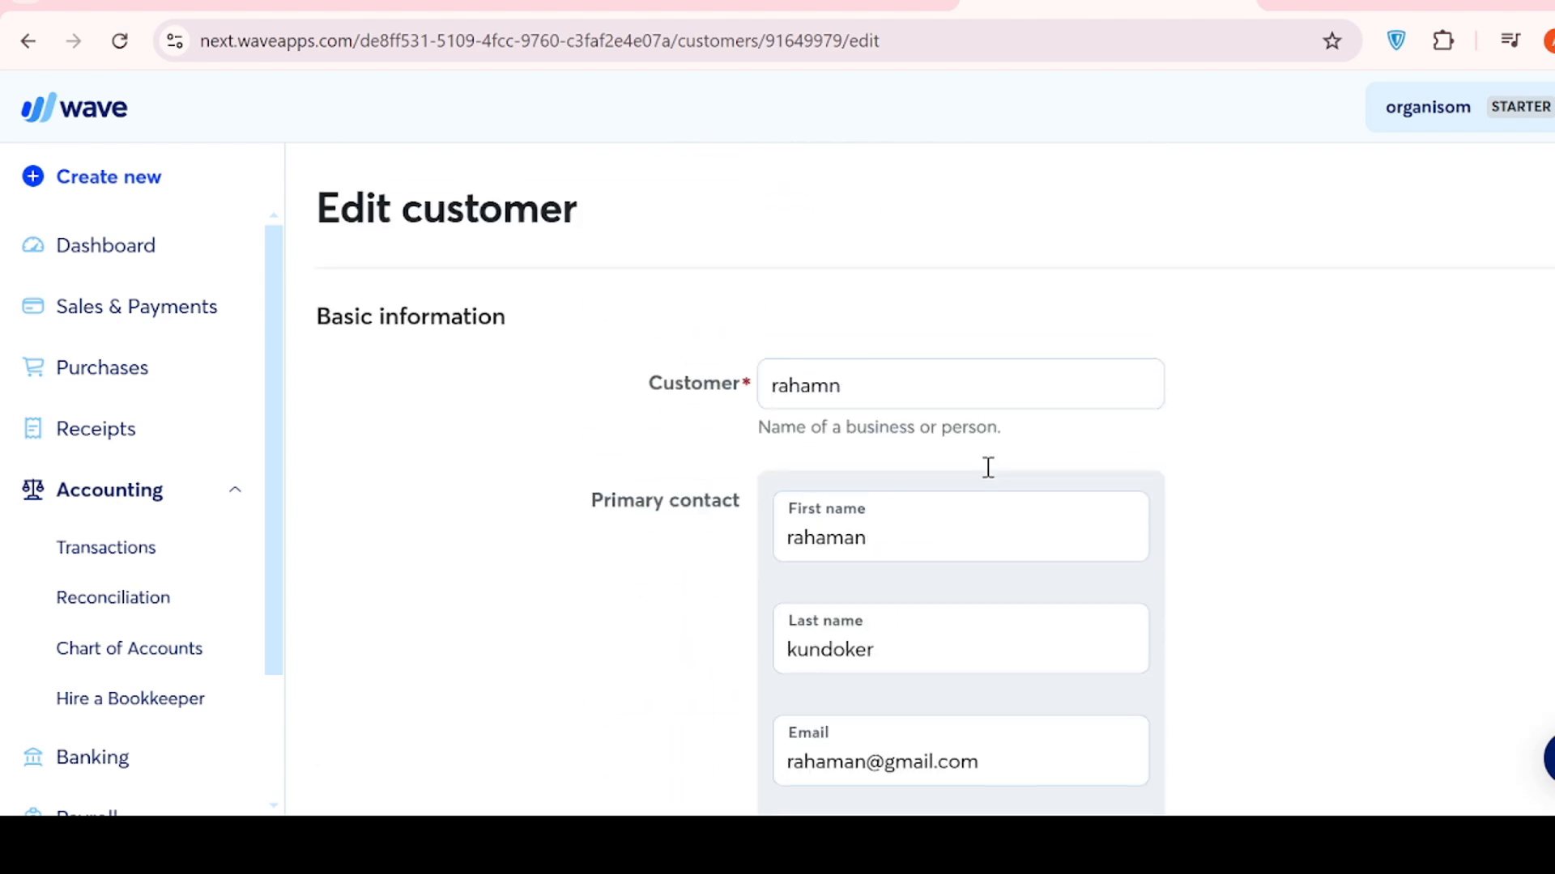
{"action": "scroll", "coordinate": [988, 468], "scroll_direction": "down", "scroll_amount": 12}
{"action": "scroll", "coordinate": [988, 468], "scroll_direction": "down", "scroll_amount": 2}
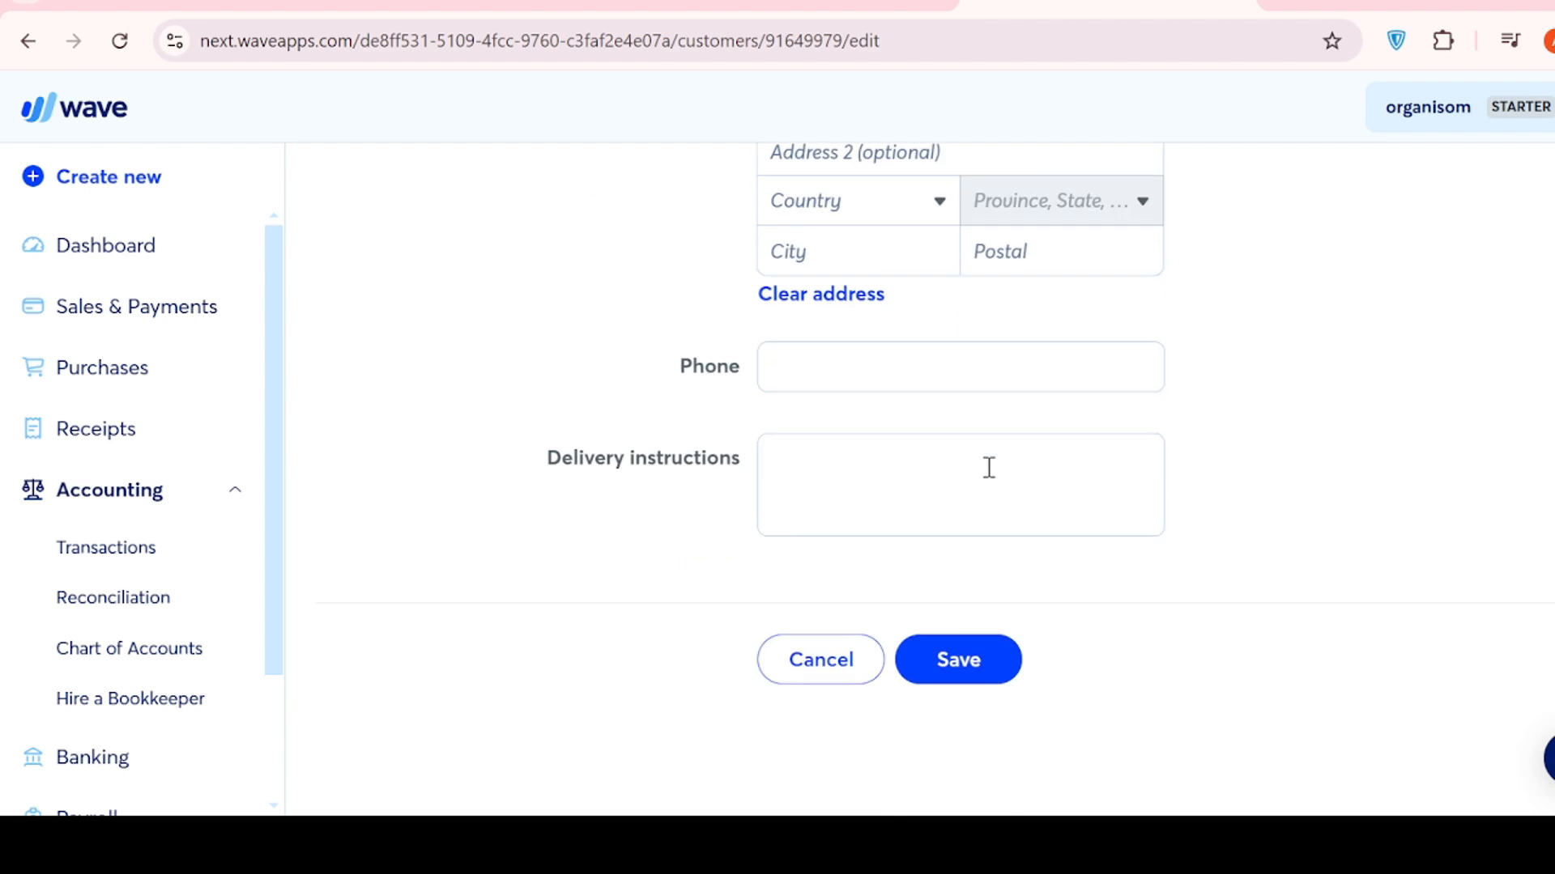
{"action": "left_click", "coordinate": [936, 663]}
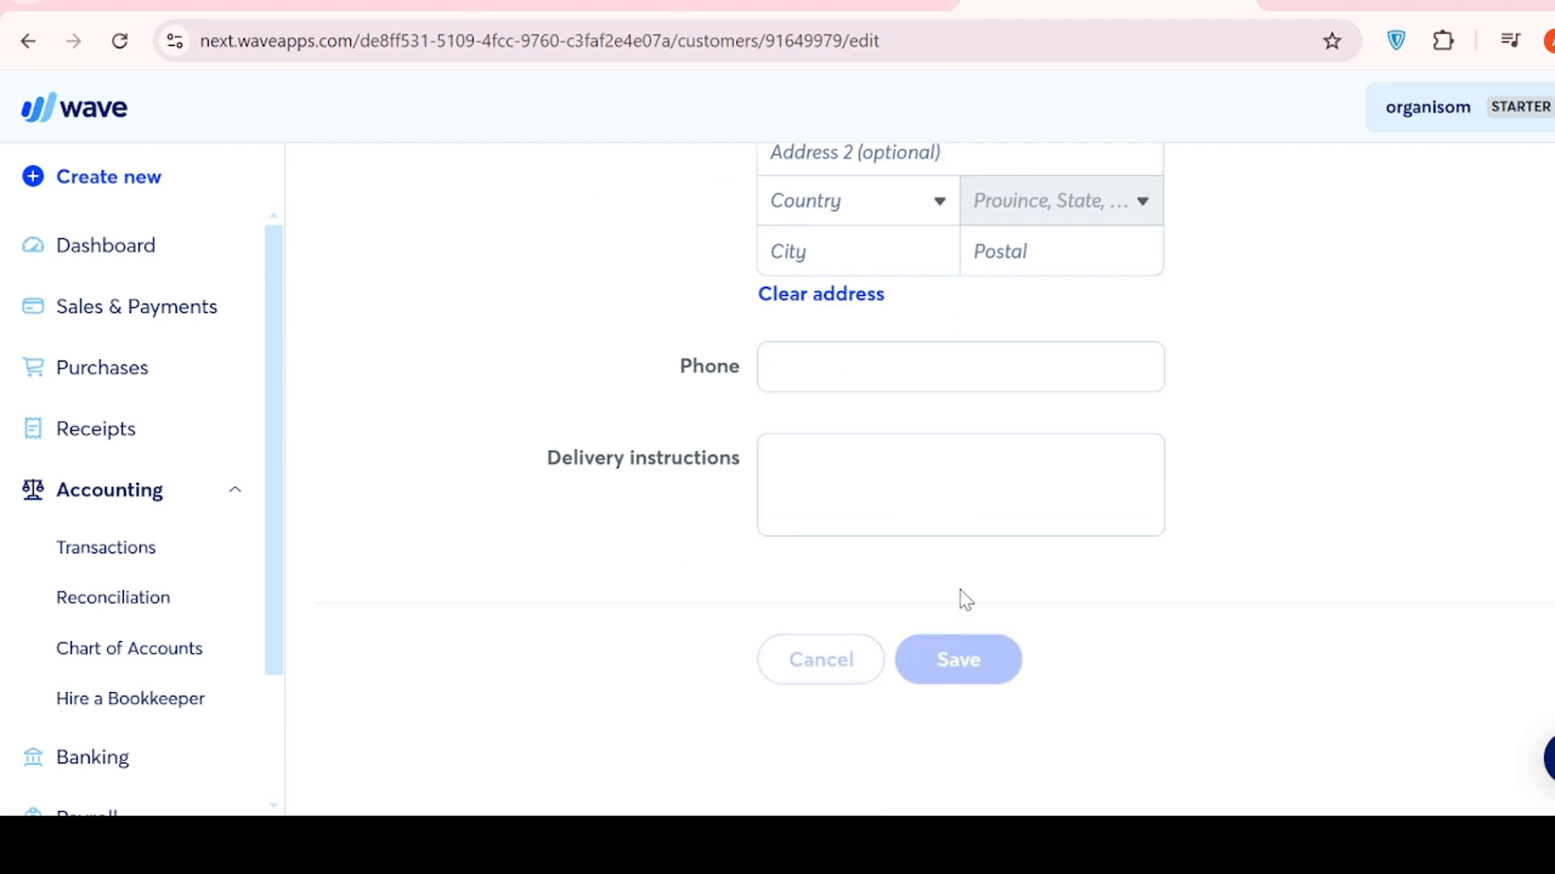